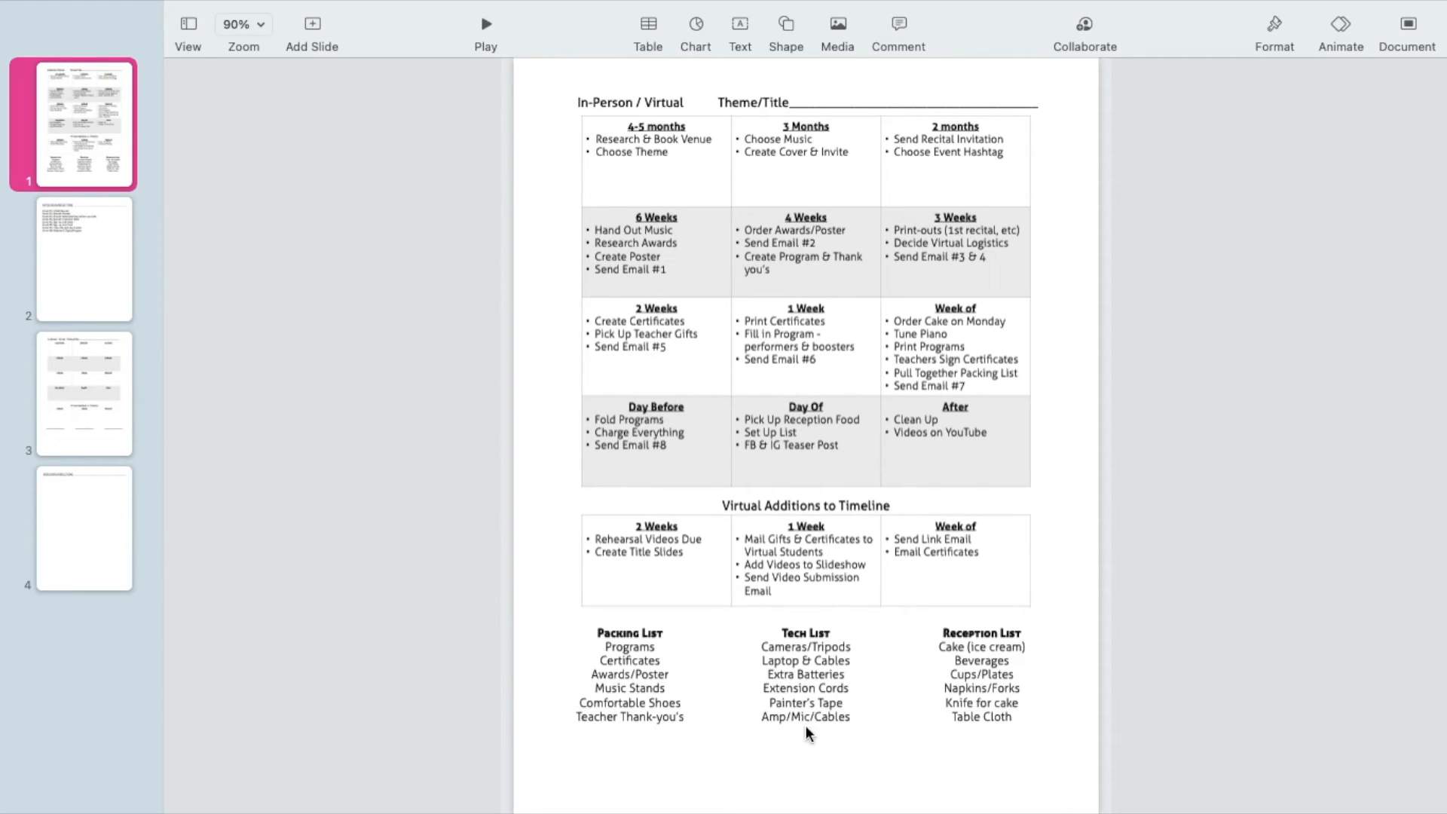
- Review the email notes page, the blank timeline template and the blank notes page, ending on the blank timeline
left_click(71, 255)
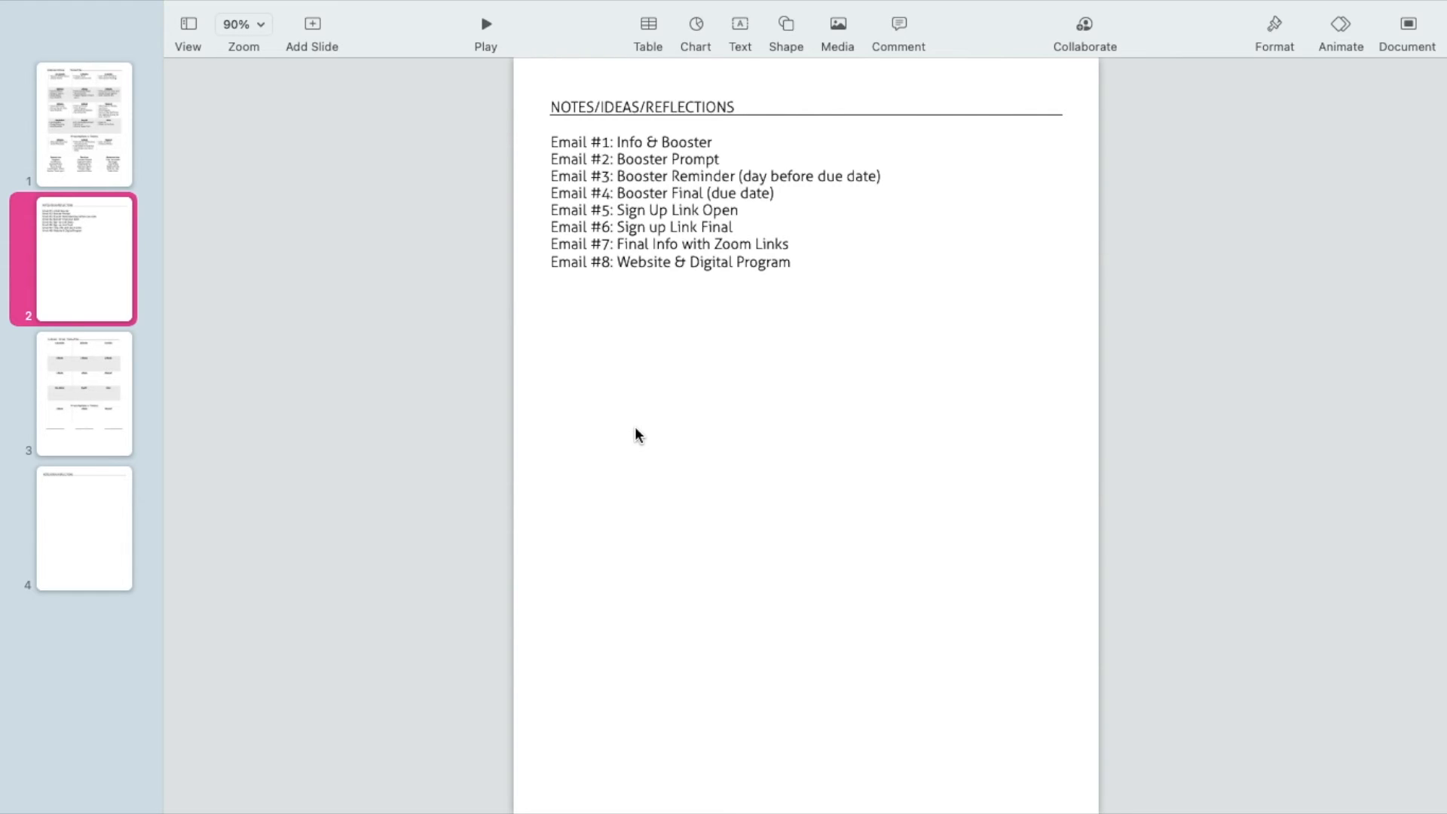
left_click(97, 386)
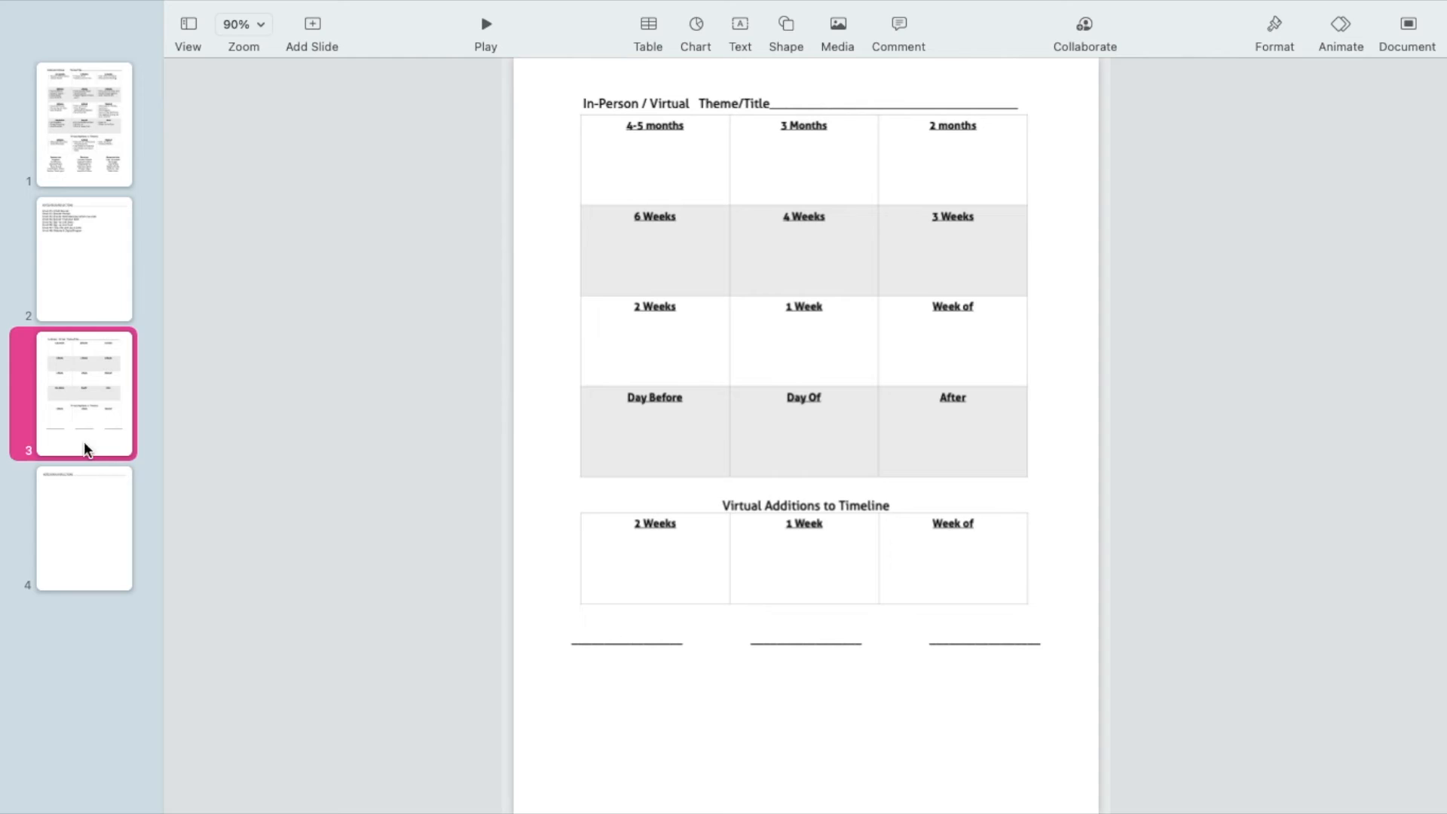
left_click(74, 526)
left_click(84, 371)
left_click(708, 261)
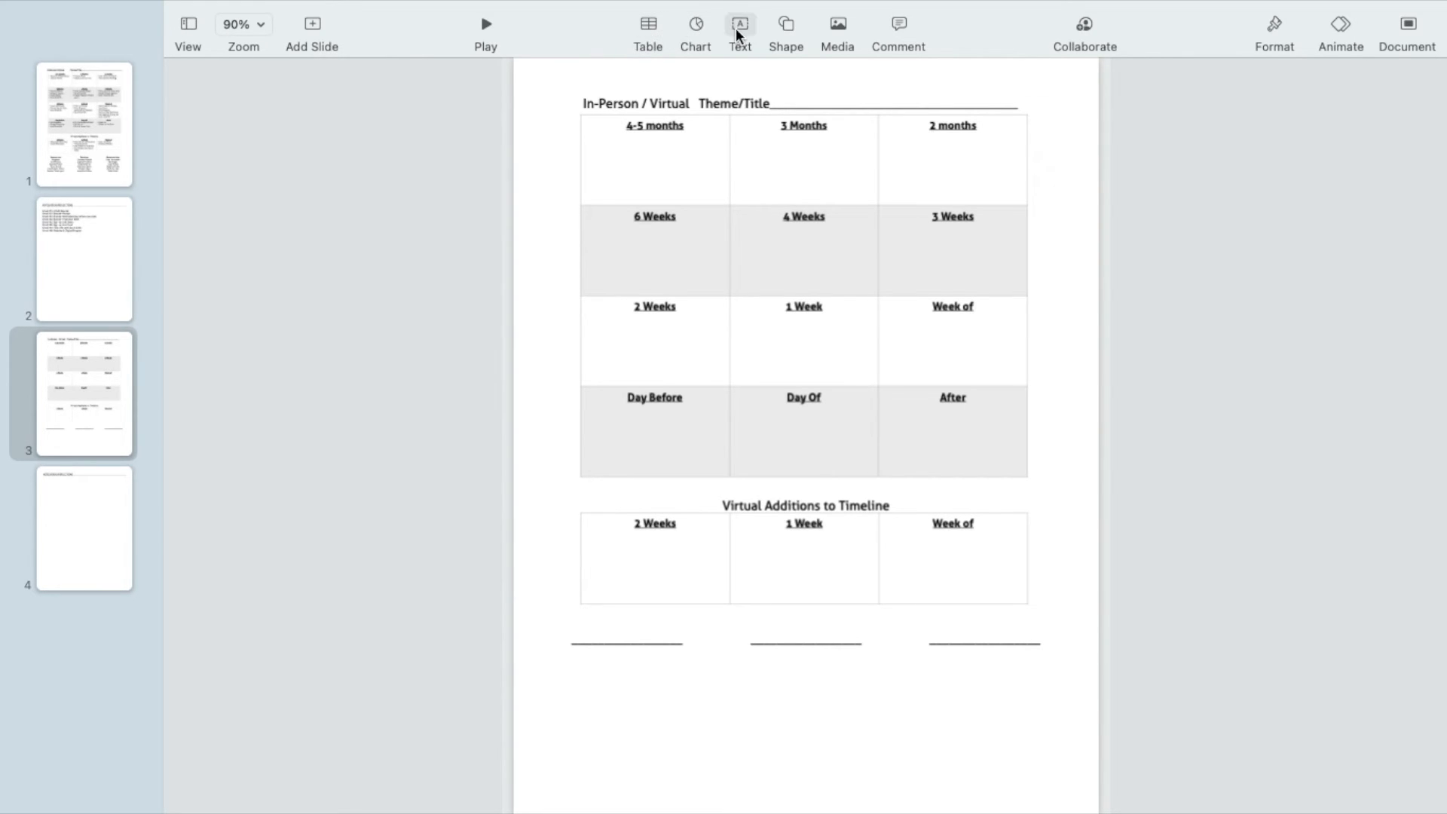
- Insert a plain table without headers and fit it over the main timeline grid, starting at x 1 in, y 0.85 in
left_click(647, 27)
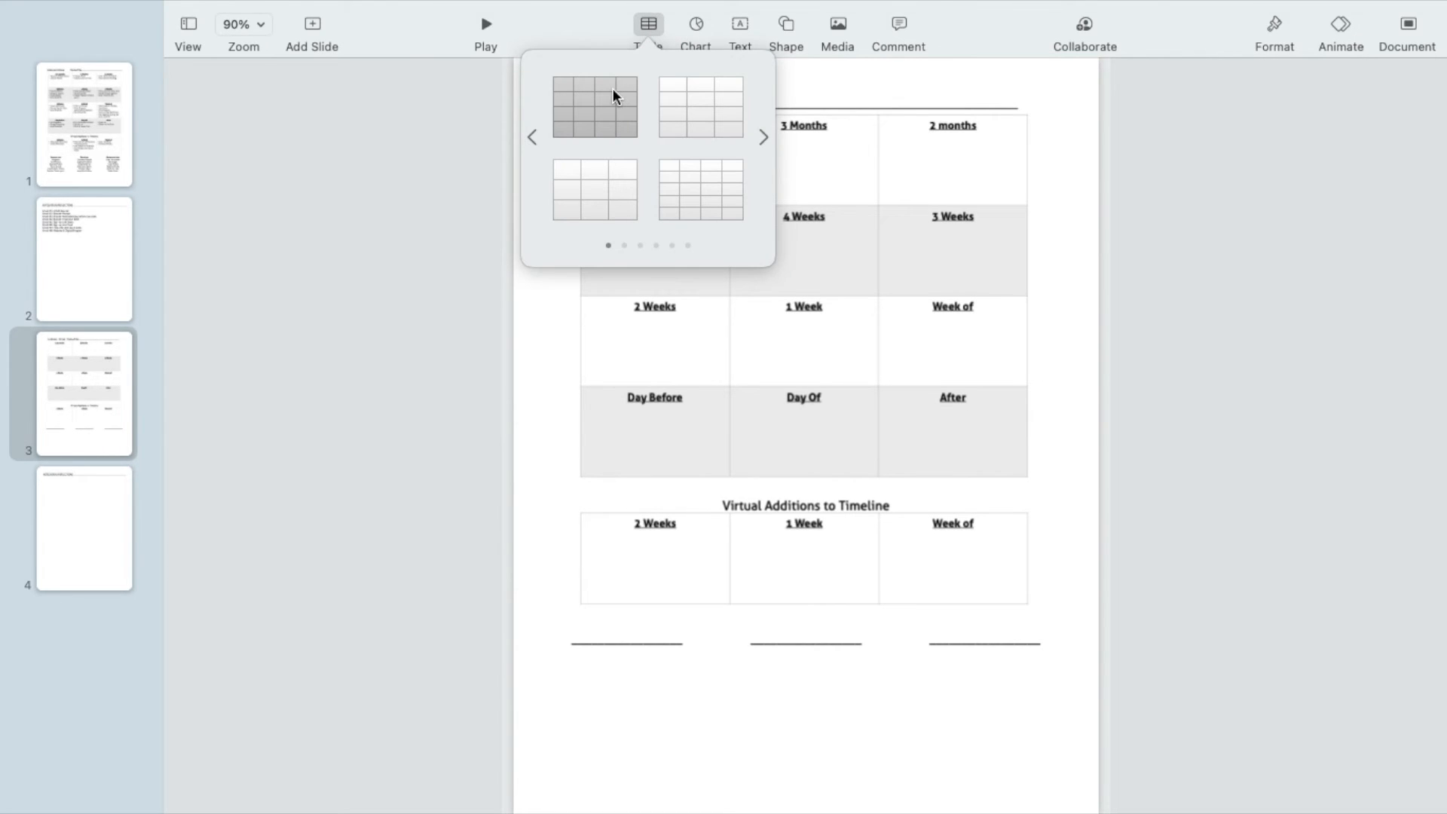
left_click(612, 88)
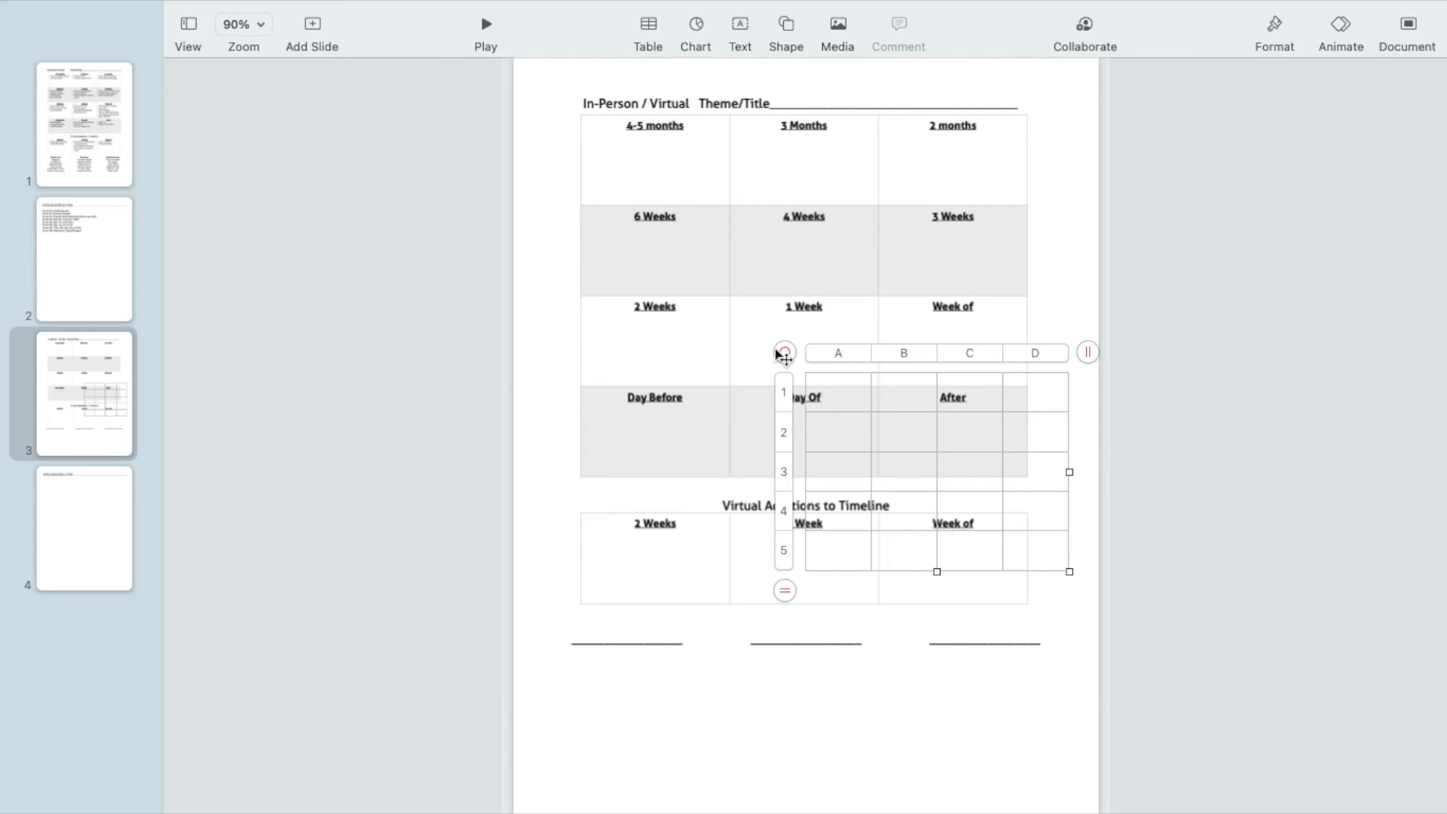
left_click_drag(784, 352, 561, 95)
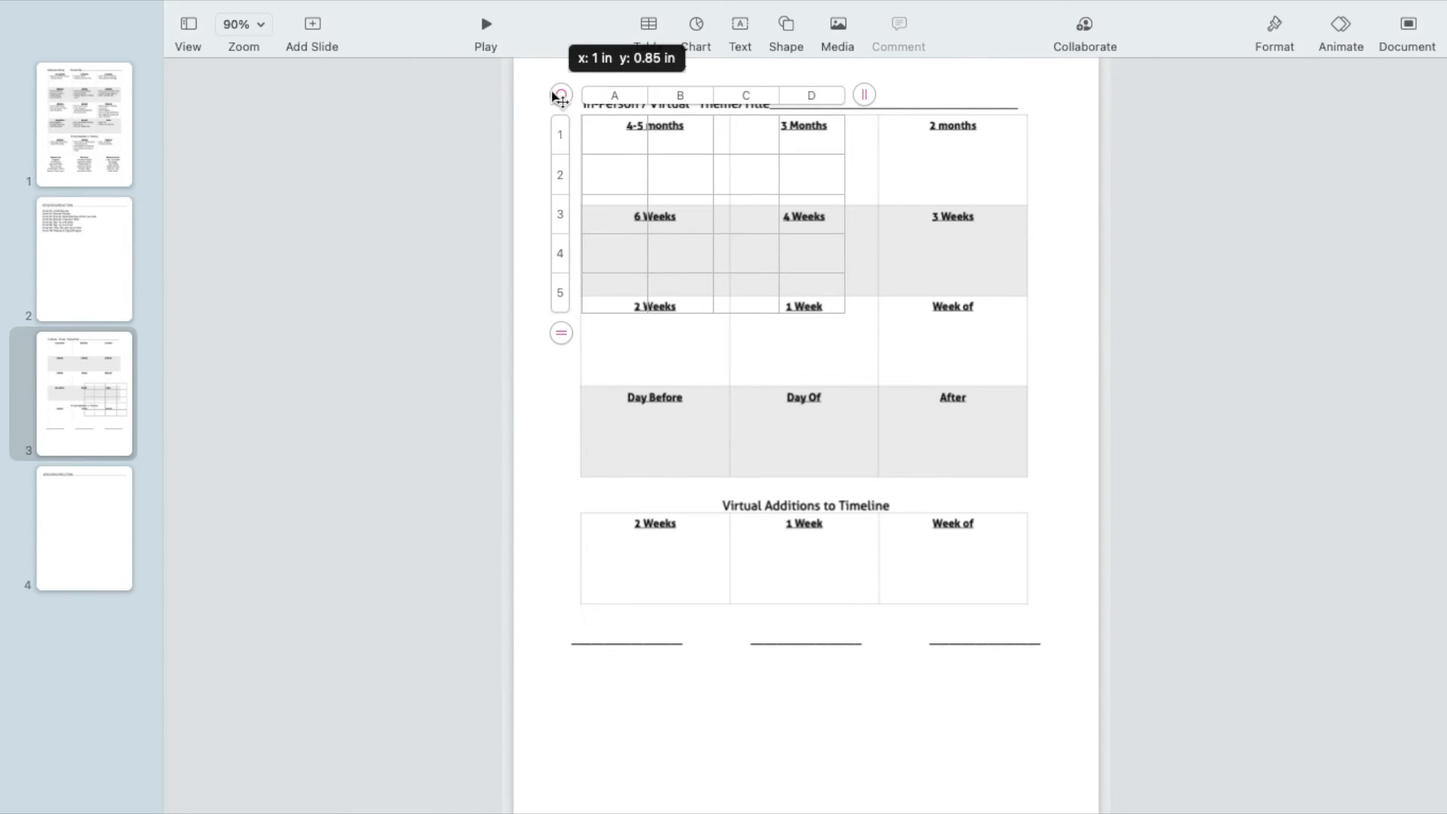
left_click_drag(844, 311, 1023, 474)
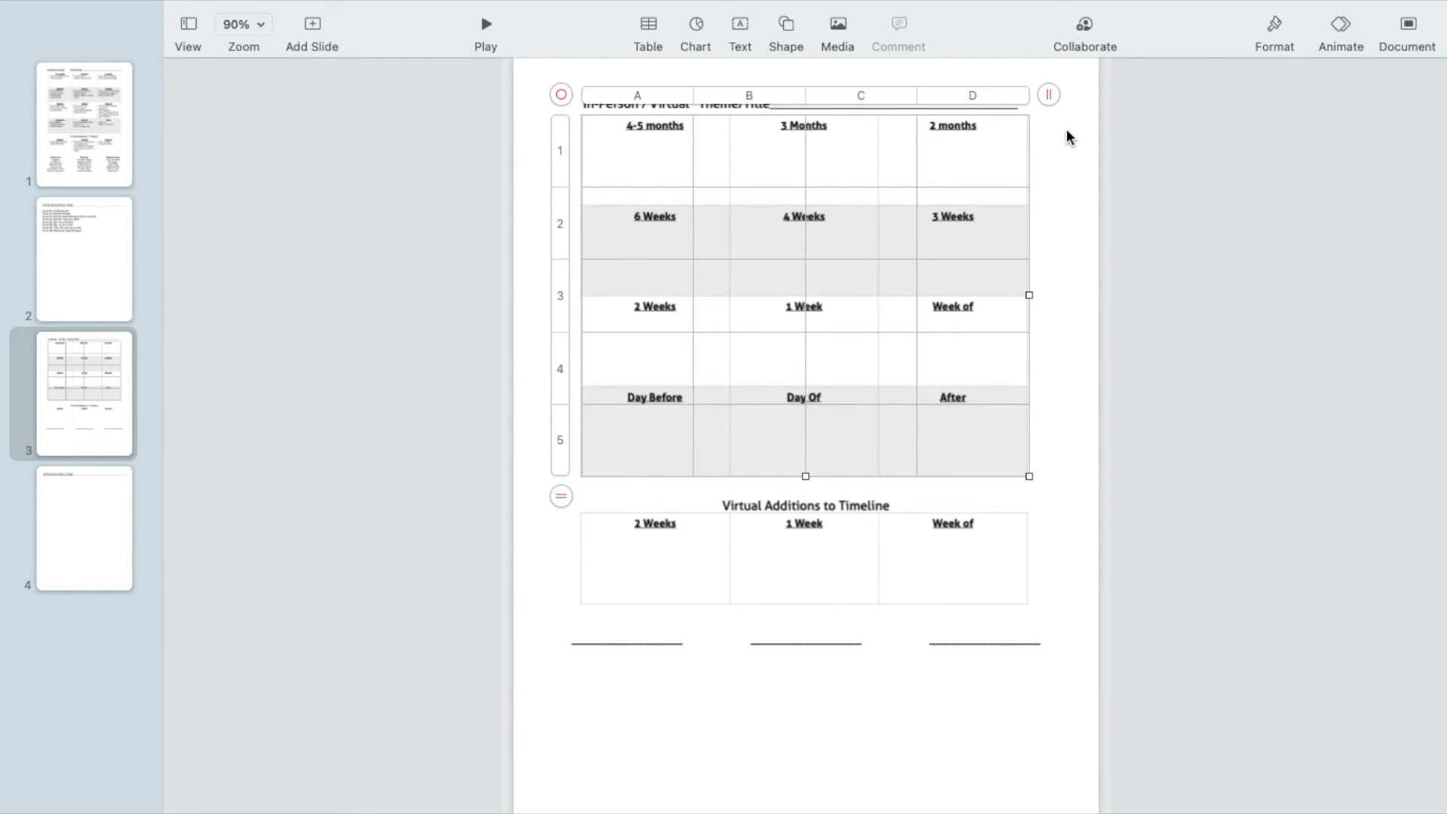
- Reduce the overlaid table to 3 columns and 4 rows to match the timeline grid
left_click(1048, 95)
left_click(1050, 100)
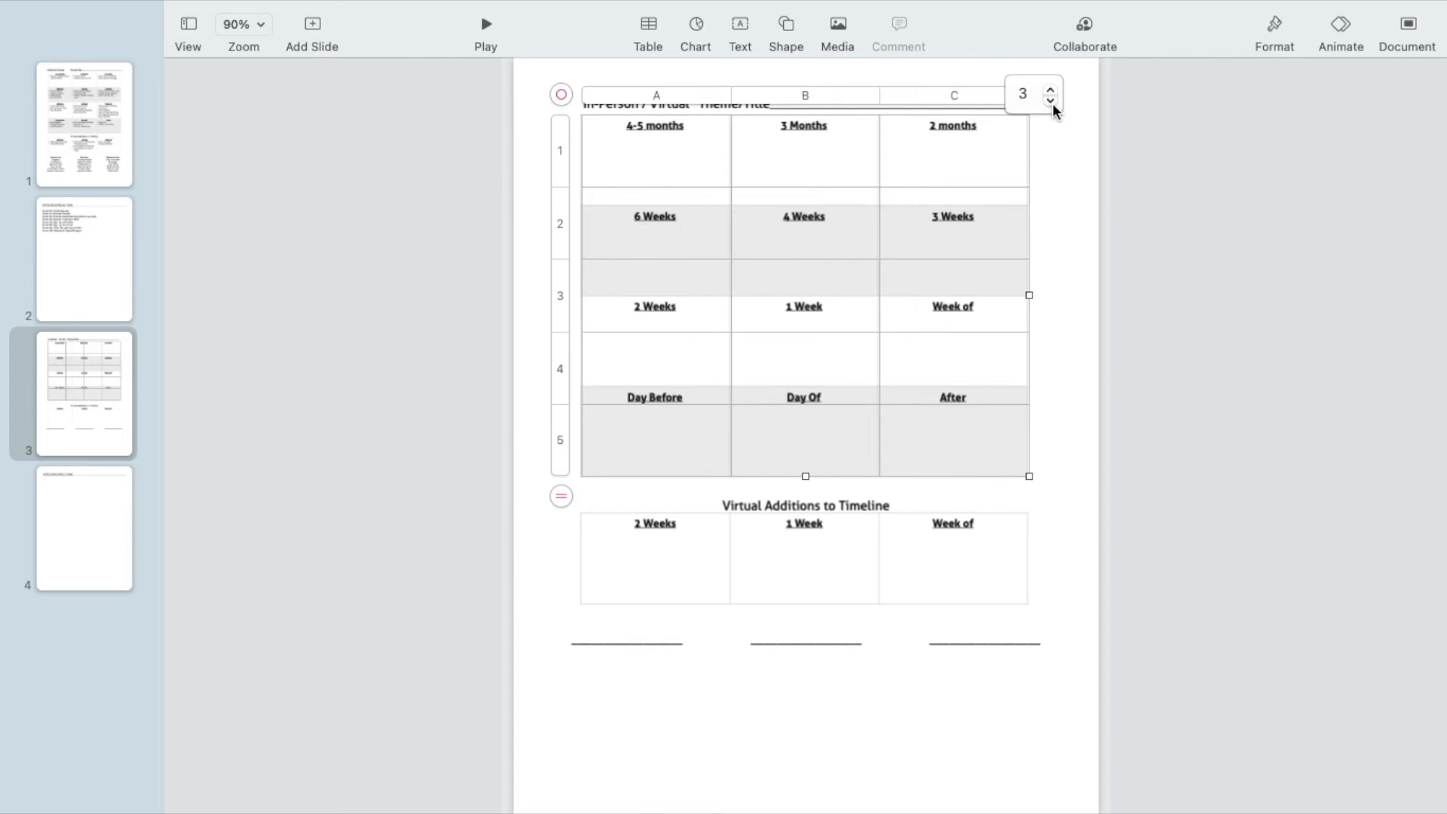
left_click(1247, 288)
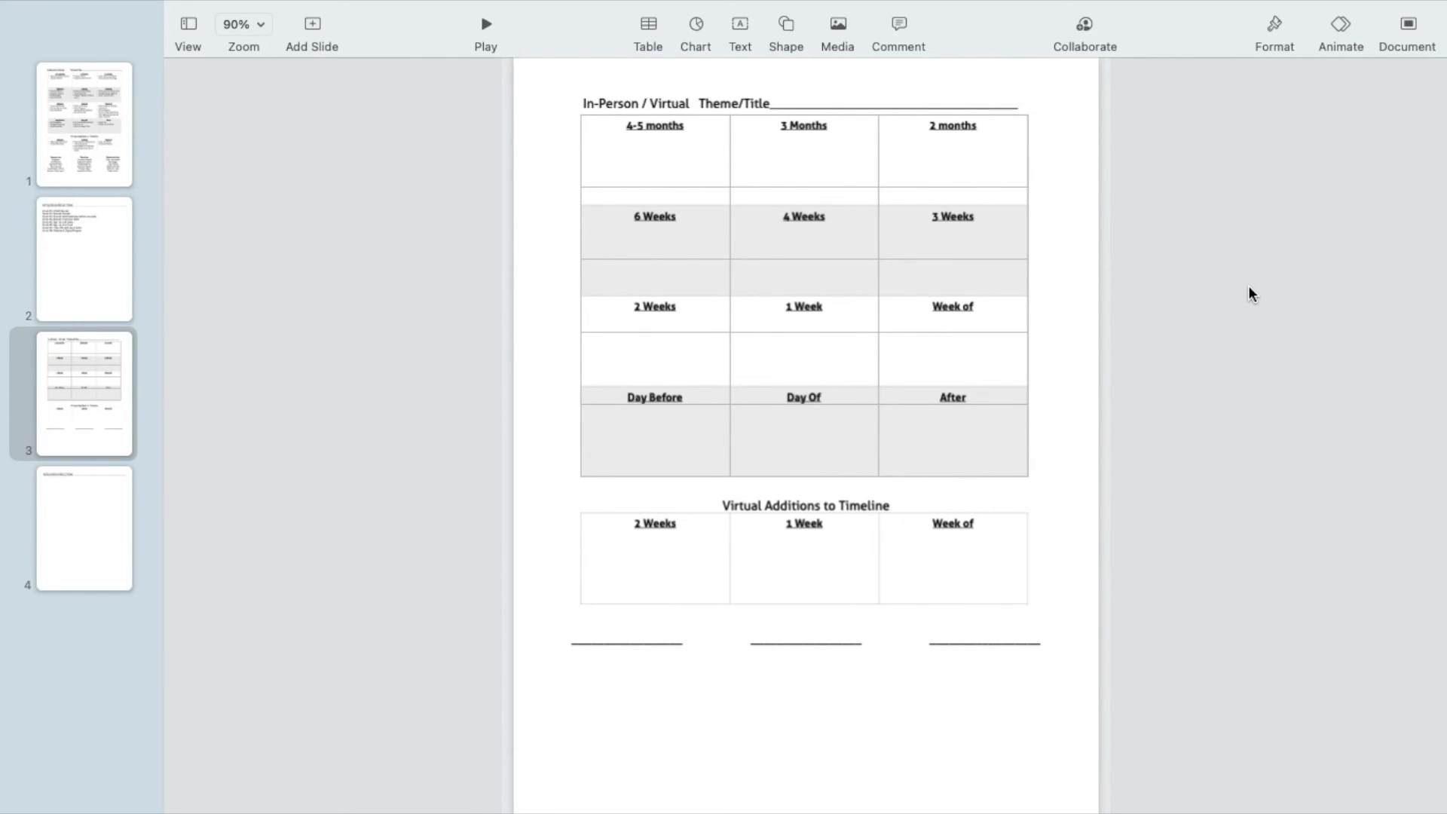
left_click(815, 268)
left_click(559, 497)
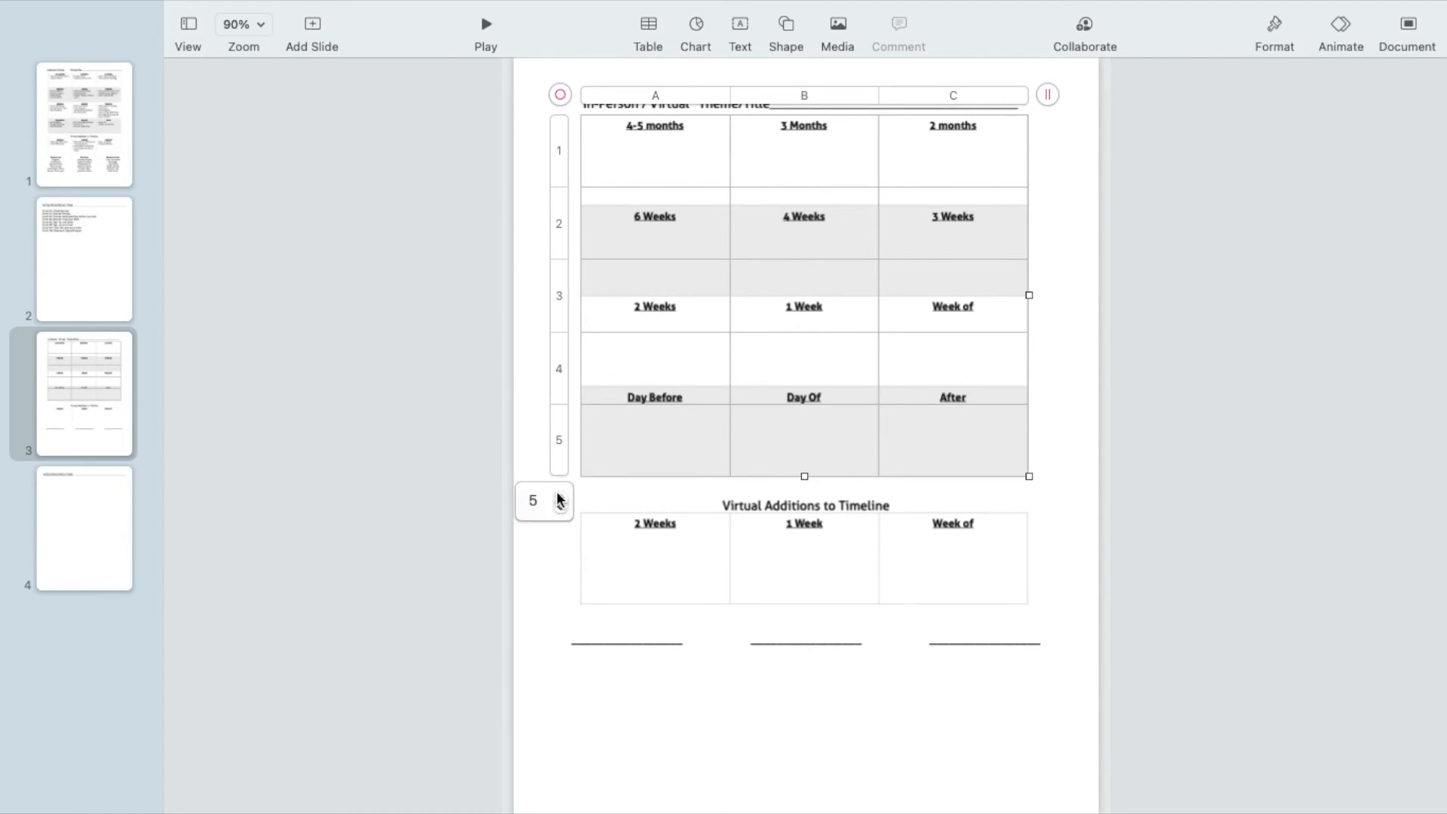
left_click(560, 508)
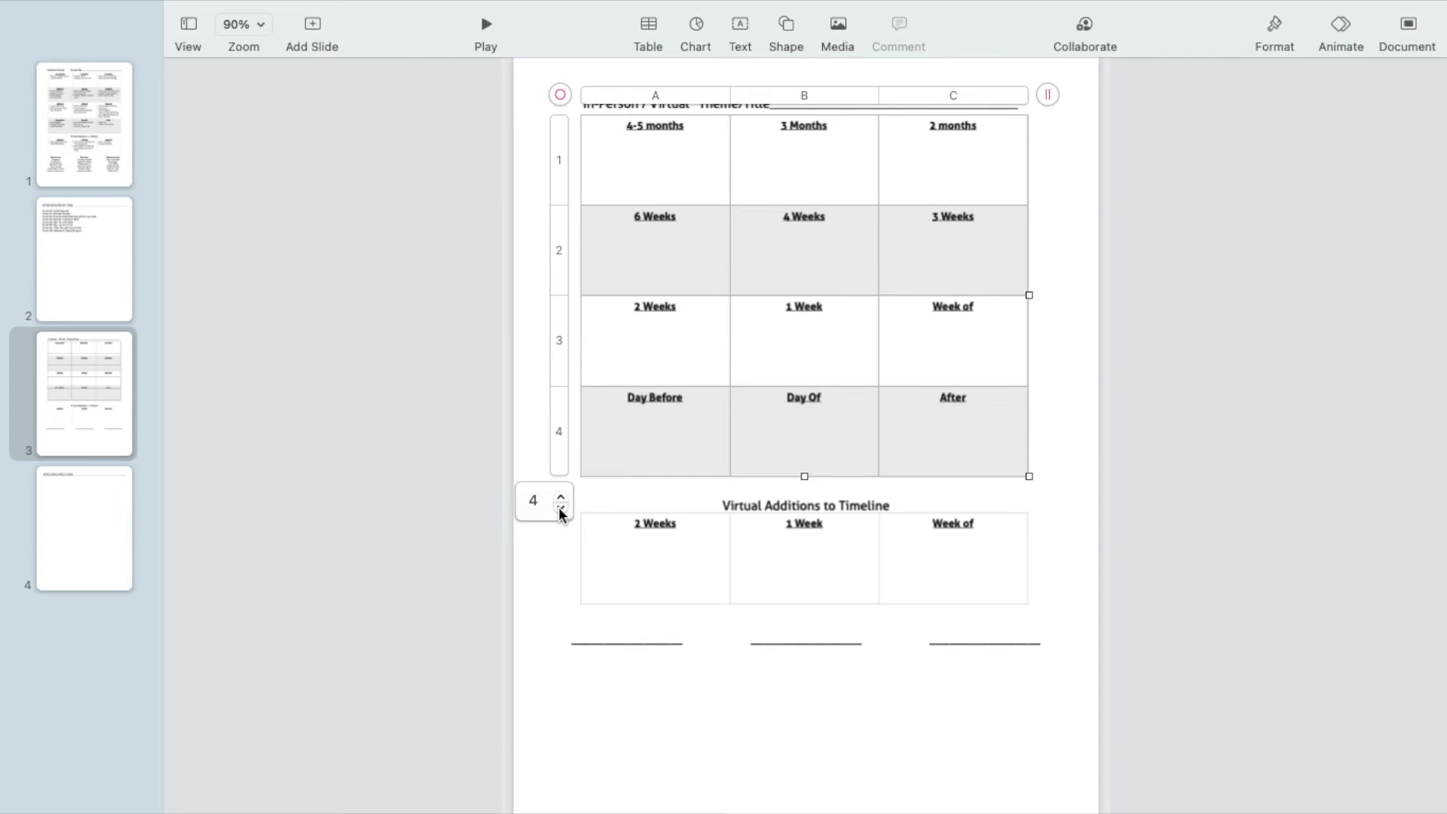
left_click(451, 388)
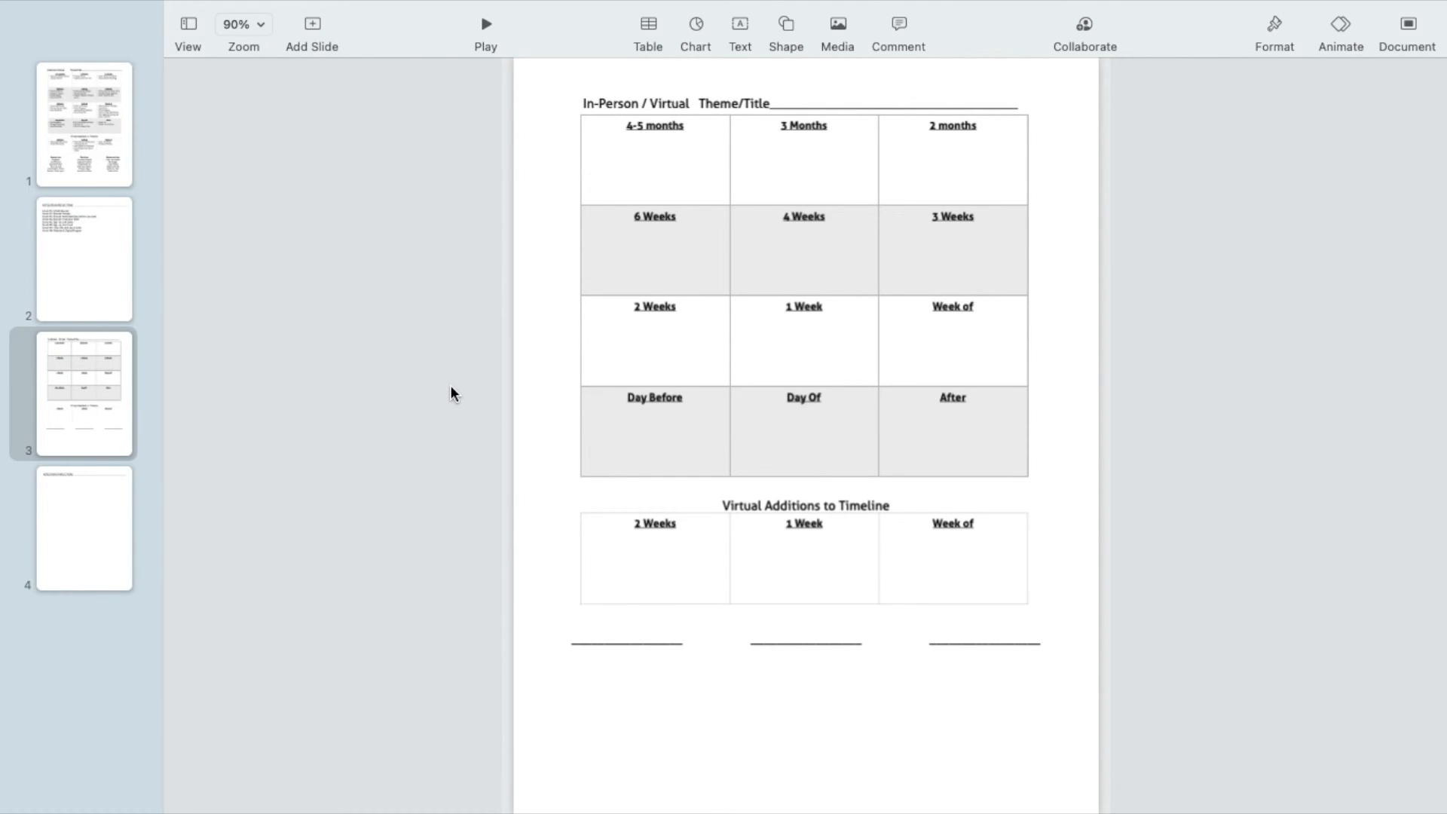
- Set the font size of the table cell under the 4-5 months heading to 13 pt
left_click(640, 178)
left_click(640, 178)
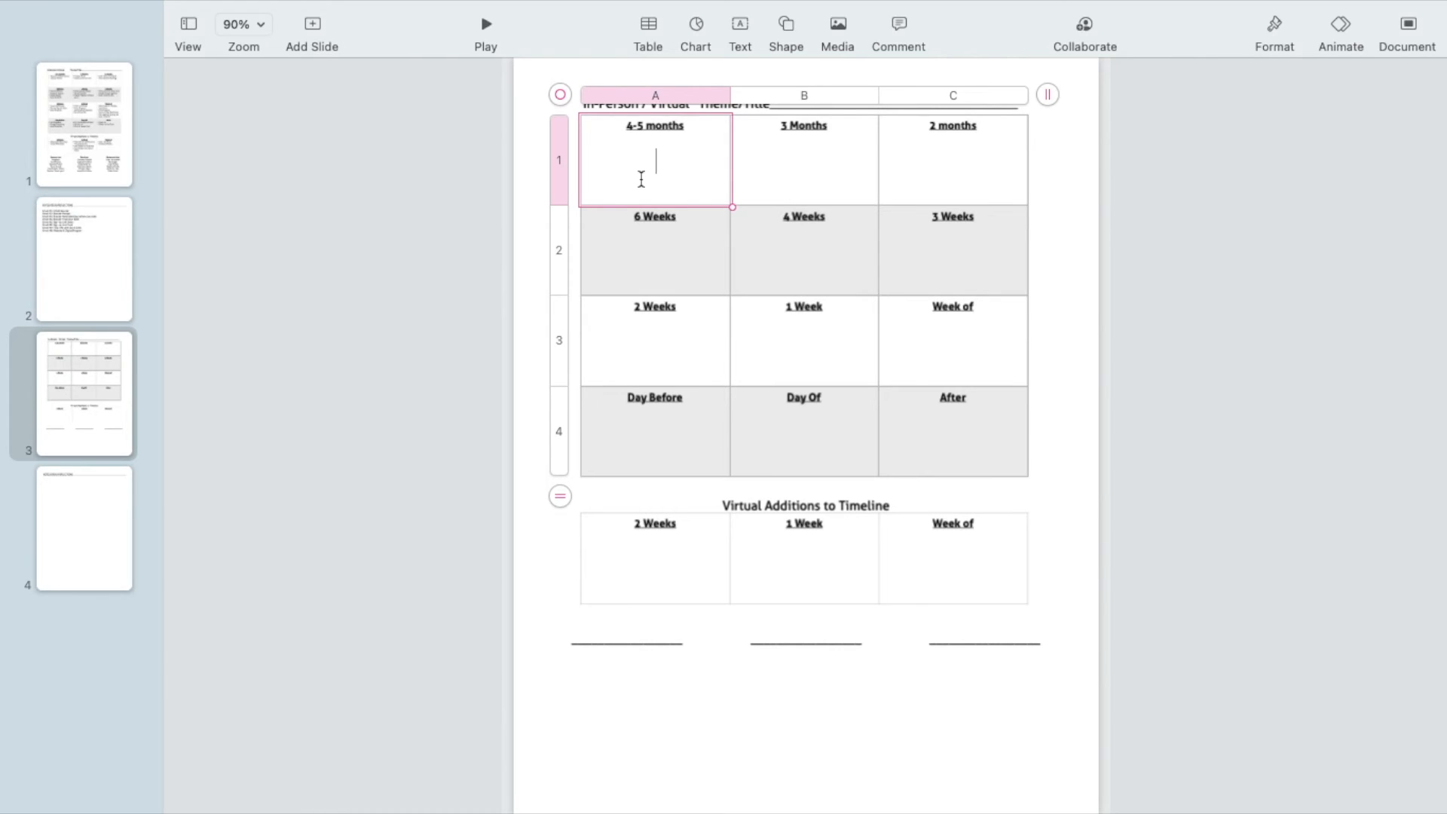
left_click(1273, 28)
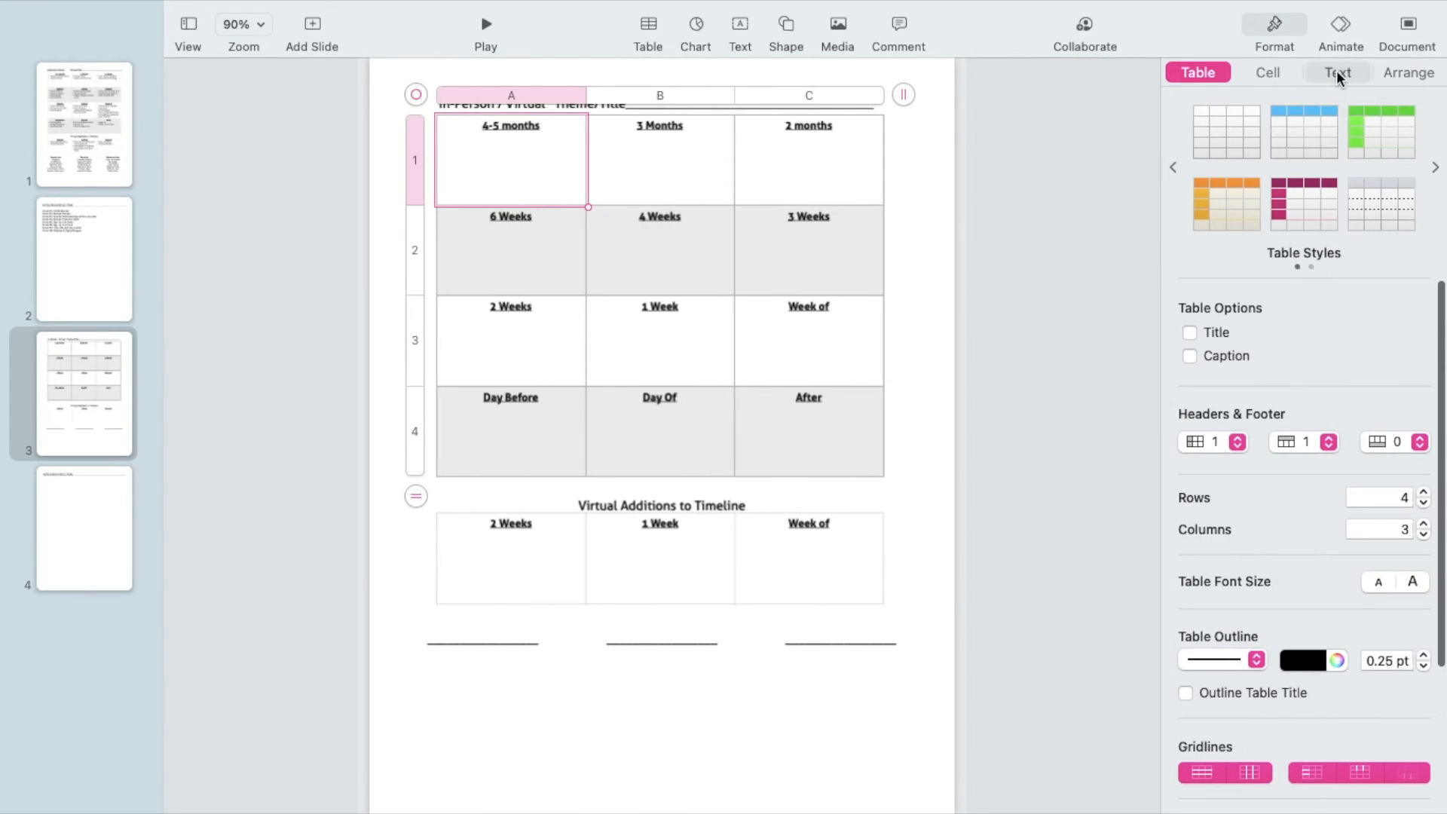
left_click(1338, 73)
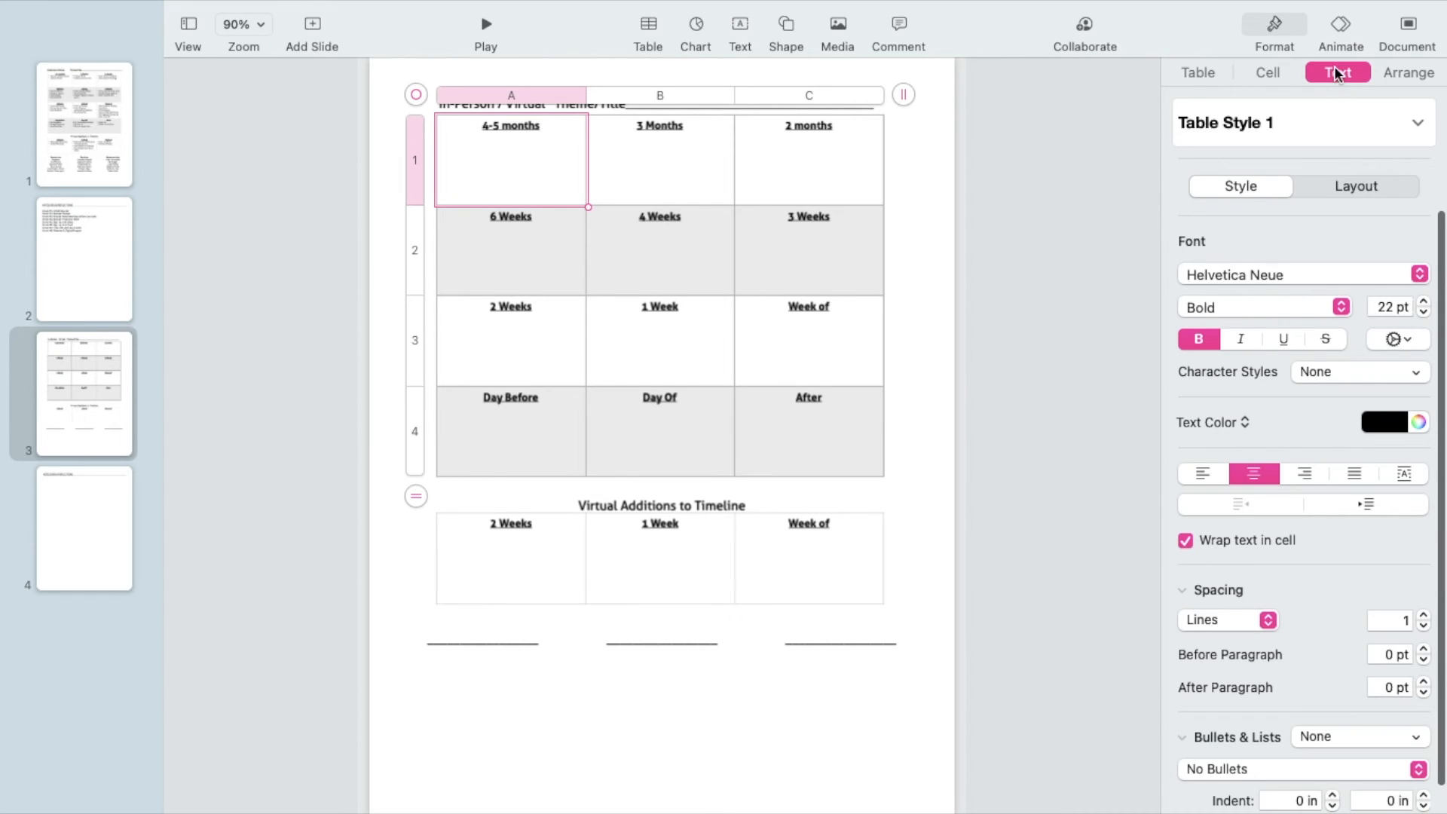
double_click(1376, 307)
type("13")
key("Return")
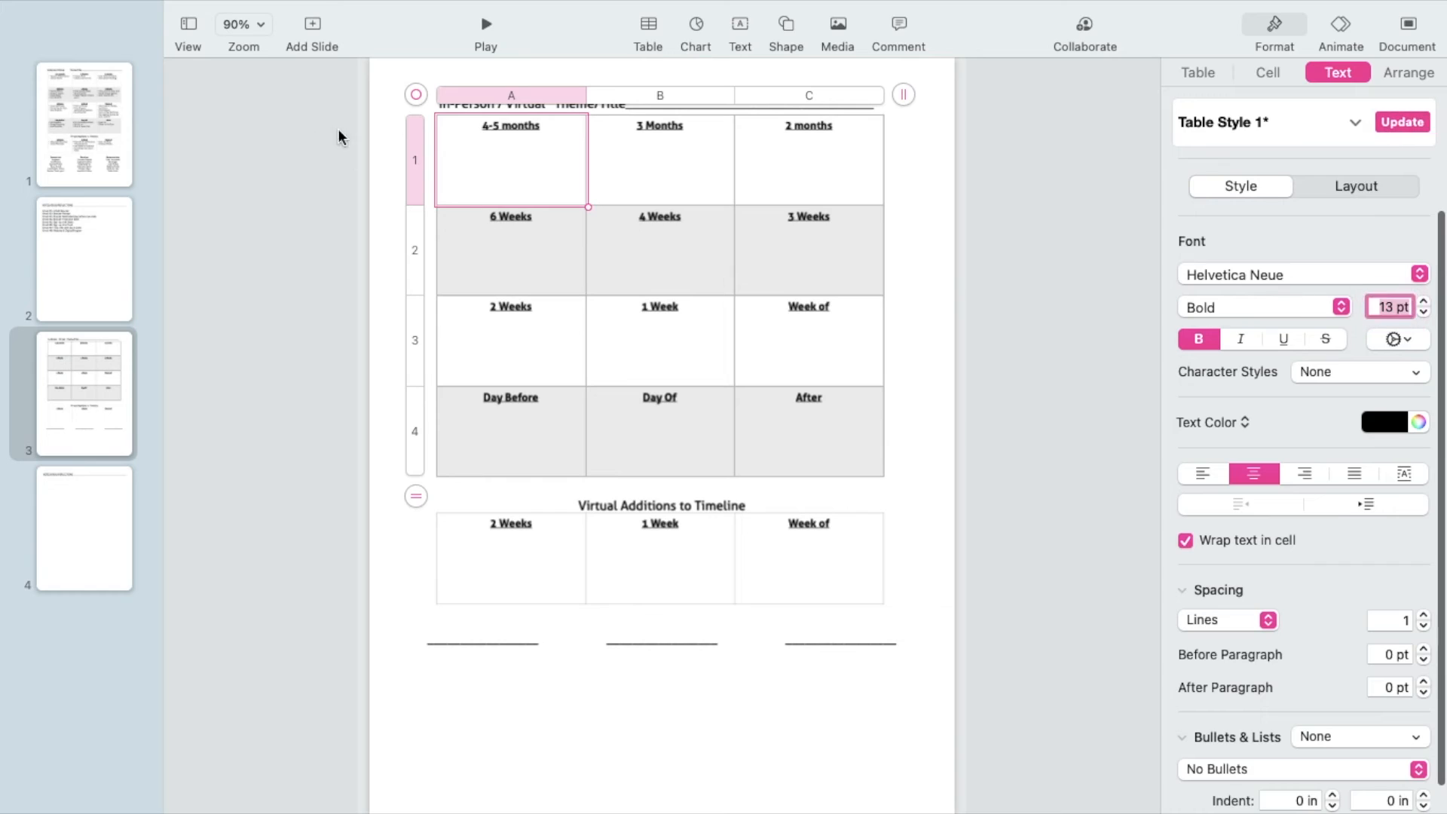
- Enter "Hey this is going to be awesome" in the 4-5 months cell
left_click(491, 156)
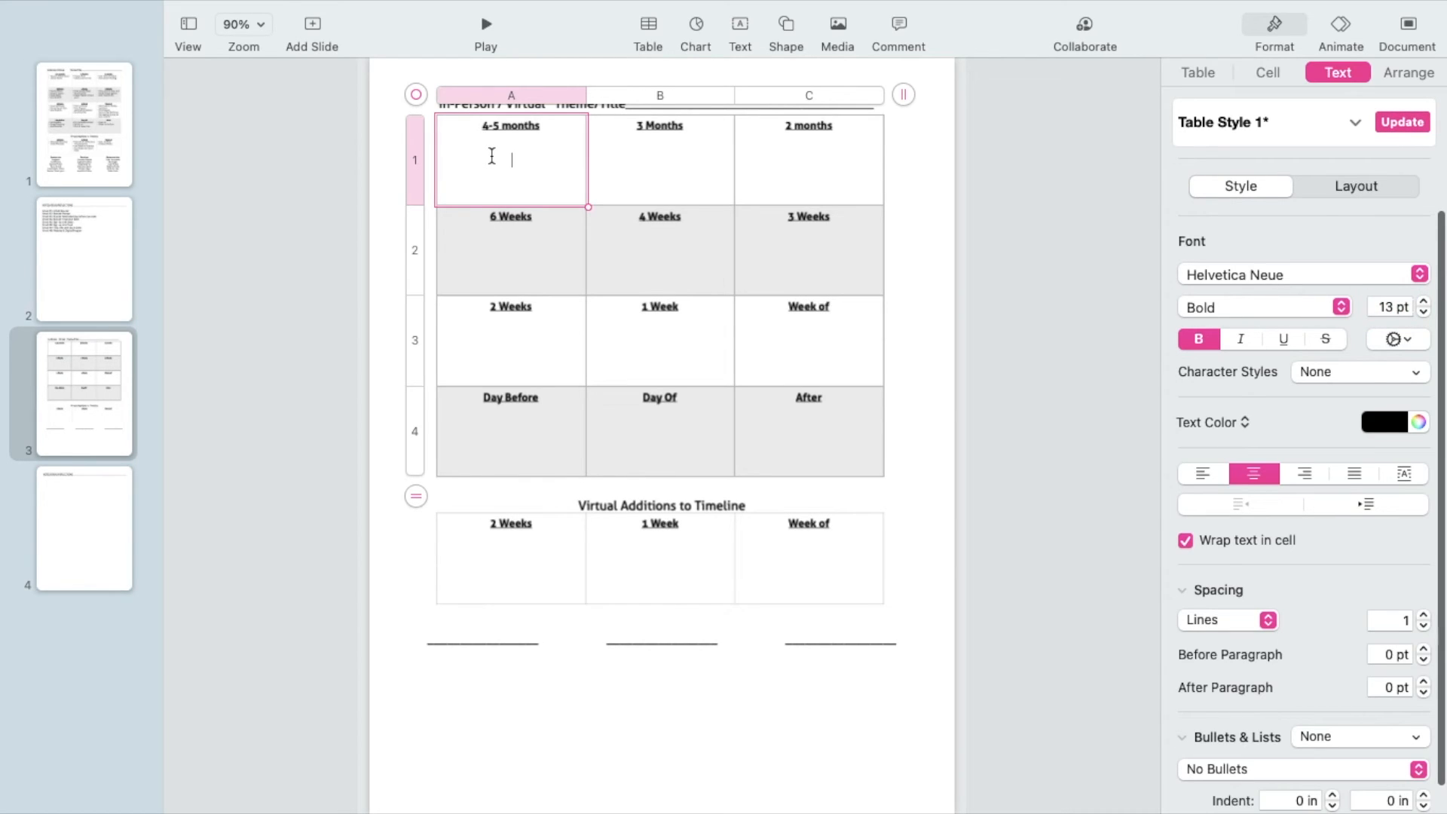
type("Hey this is going to be ")
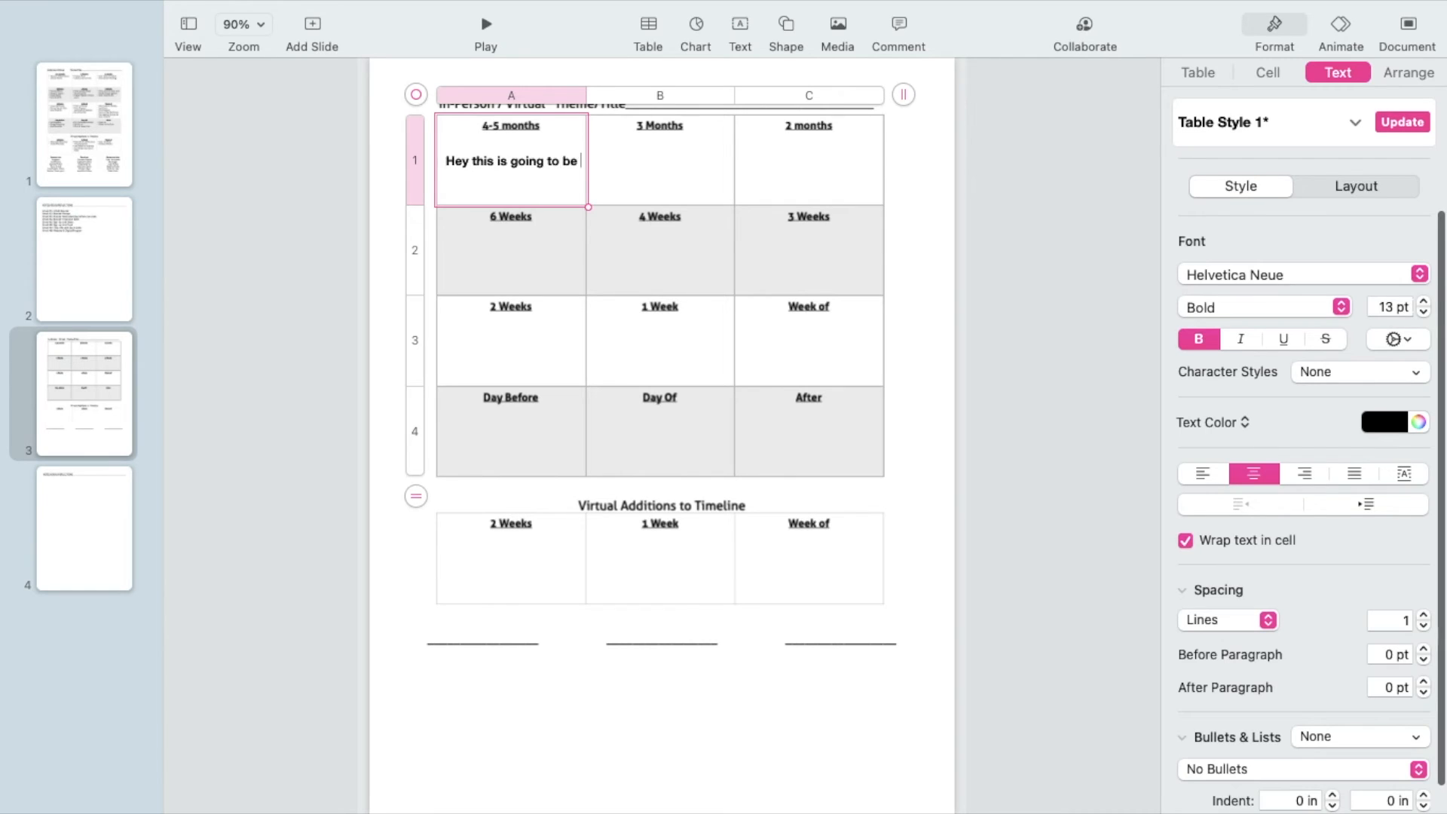
type("awesome")
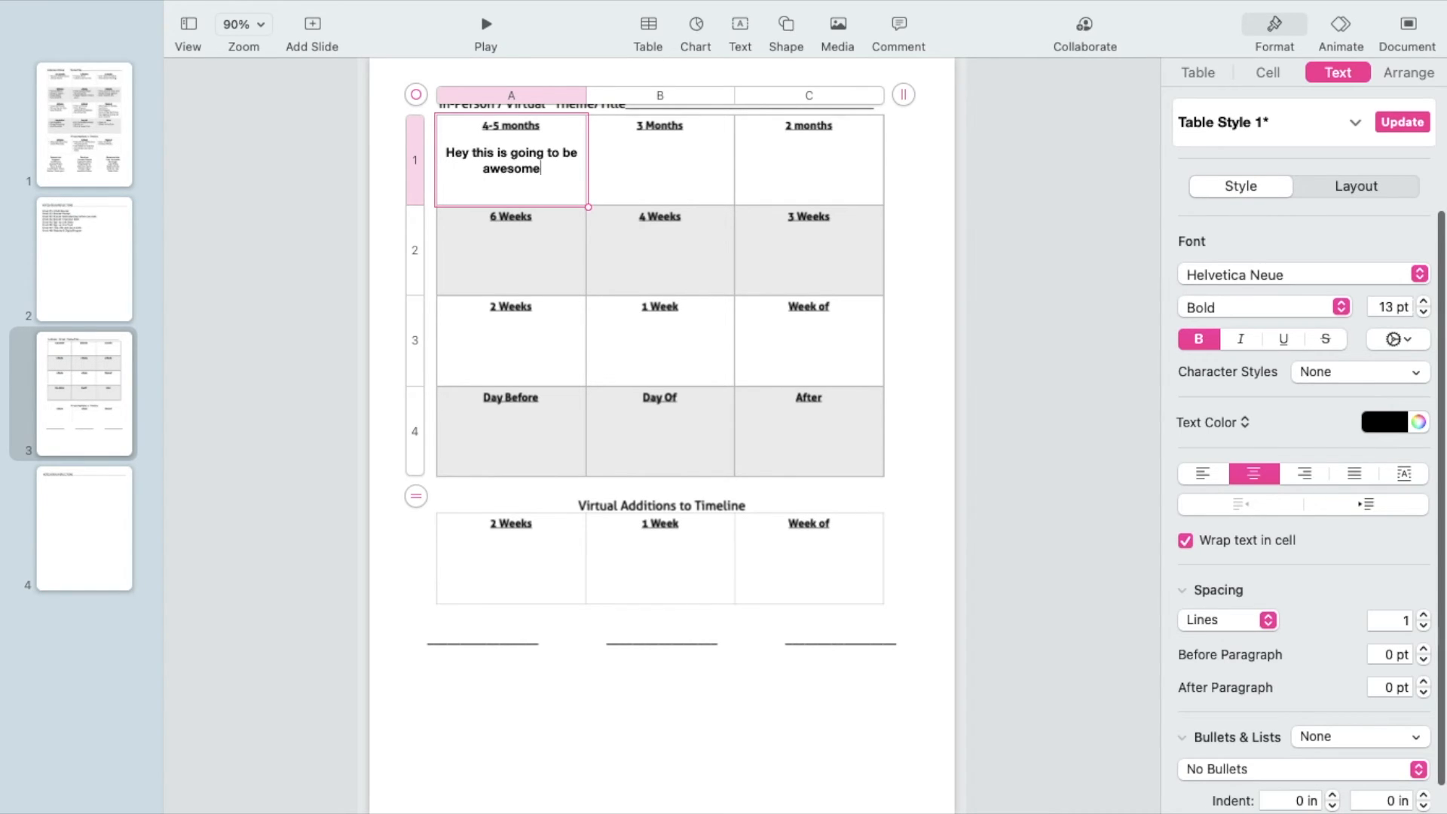
left_click(269, 357)
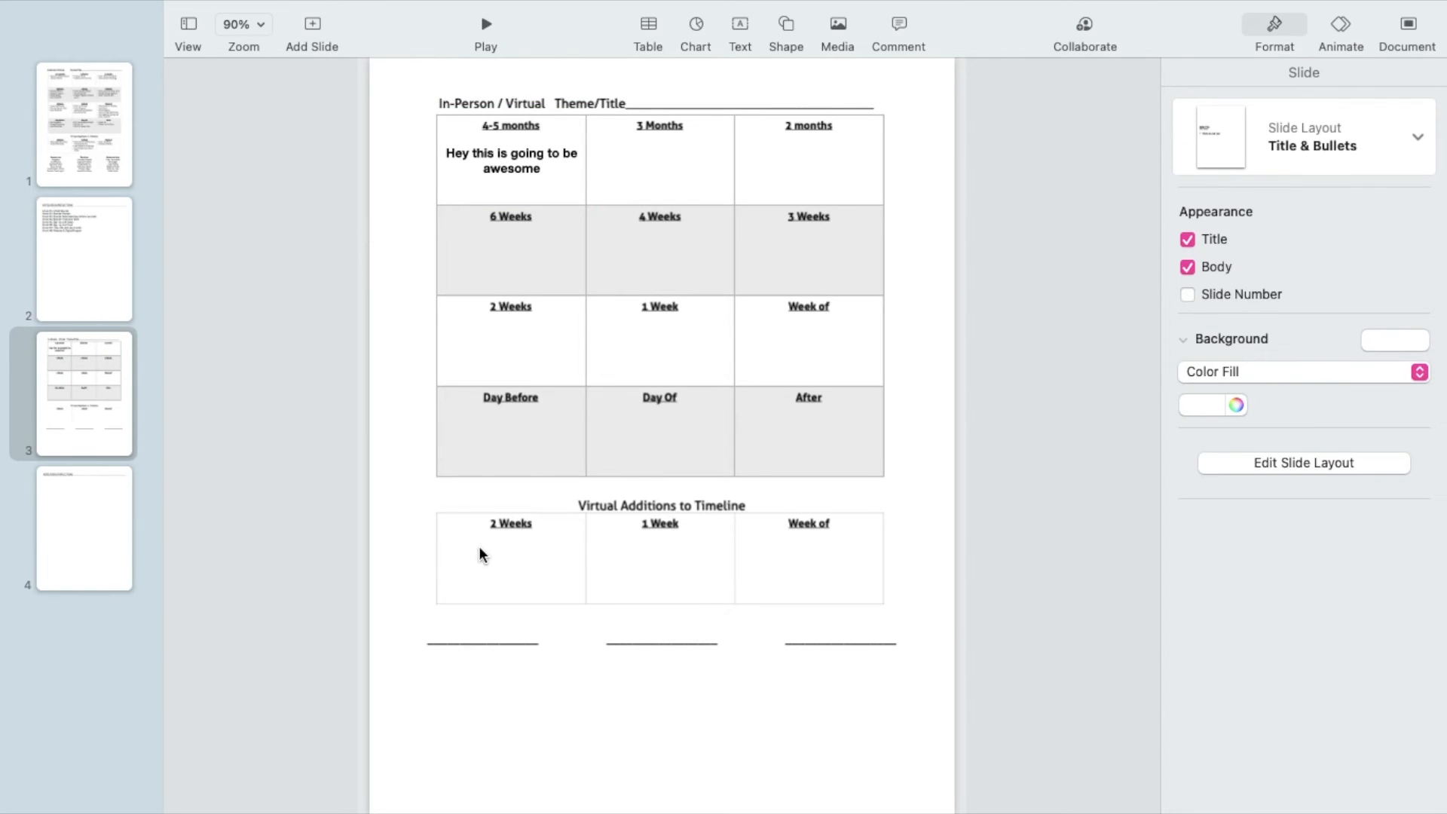
- Delete the overlaid table from the blank timeline page
left_click(487, 194)
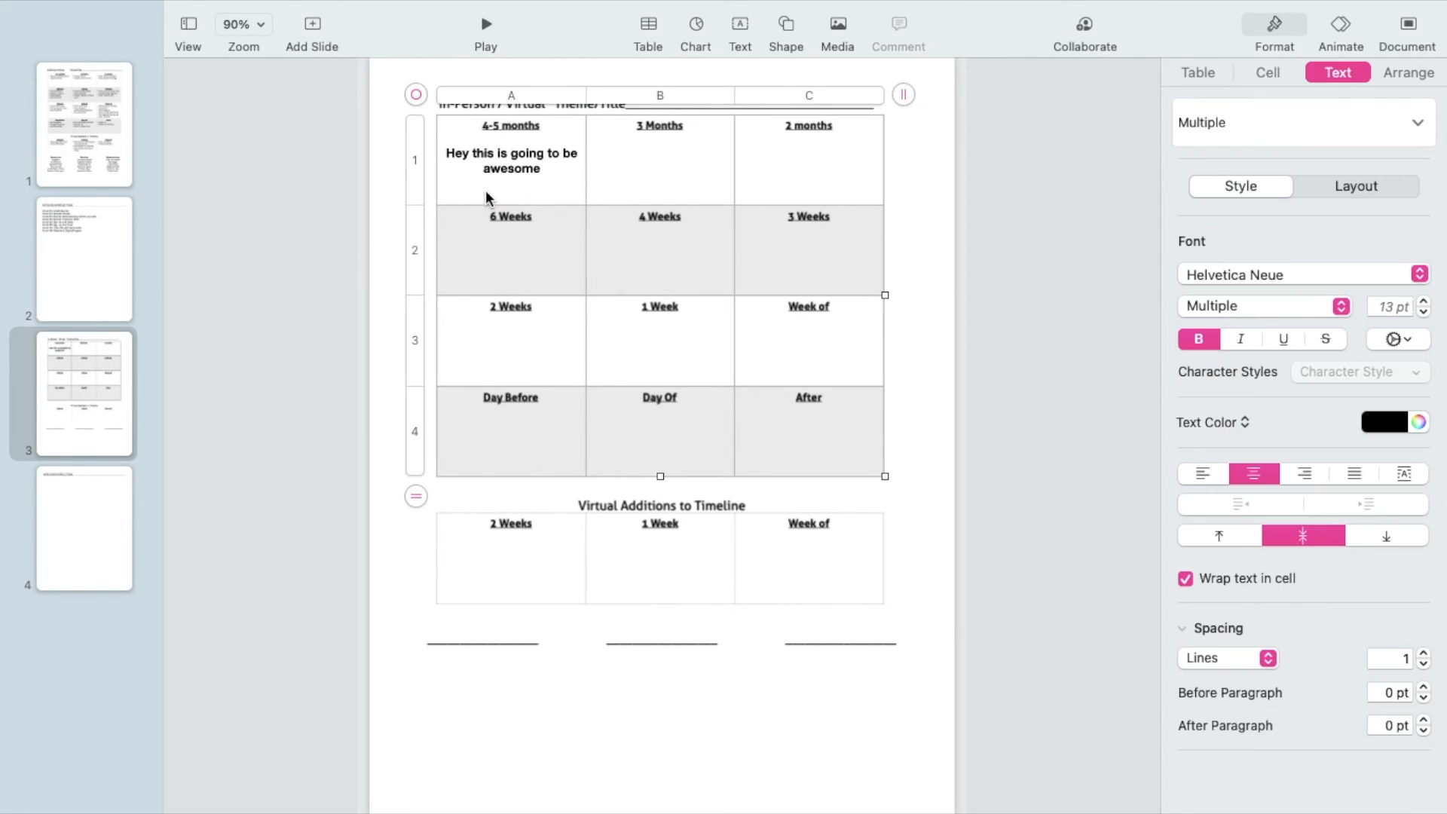
left_click(487, 194)
left_click(416, 96)
key("Delete")
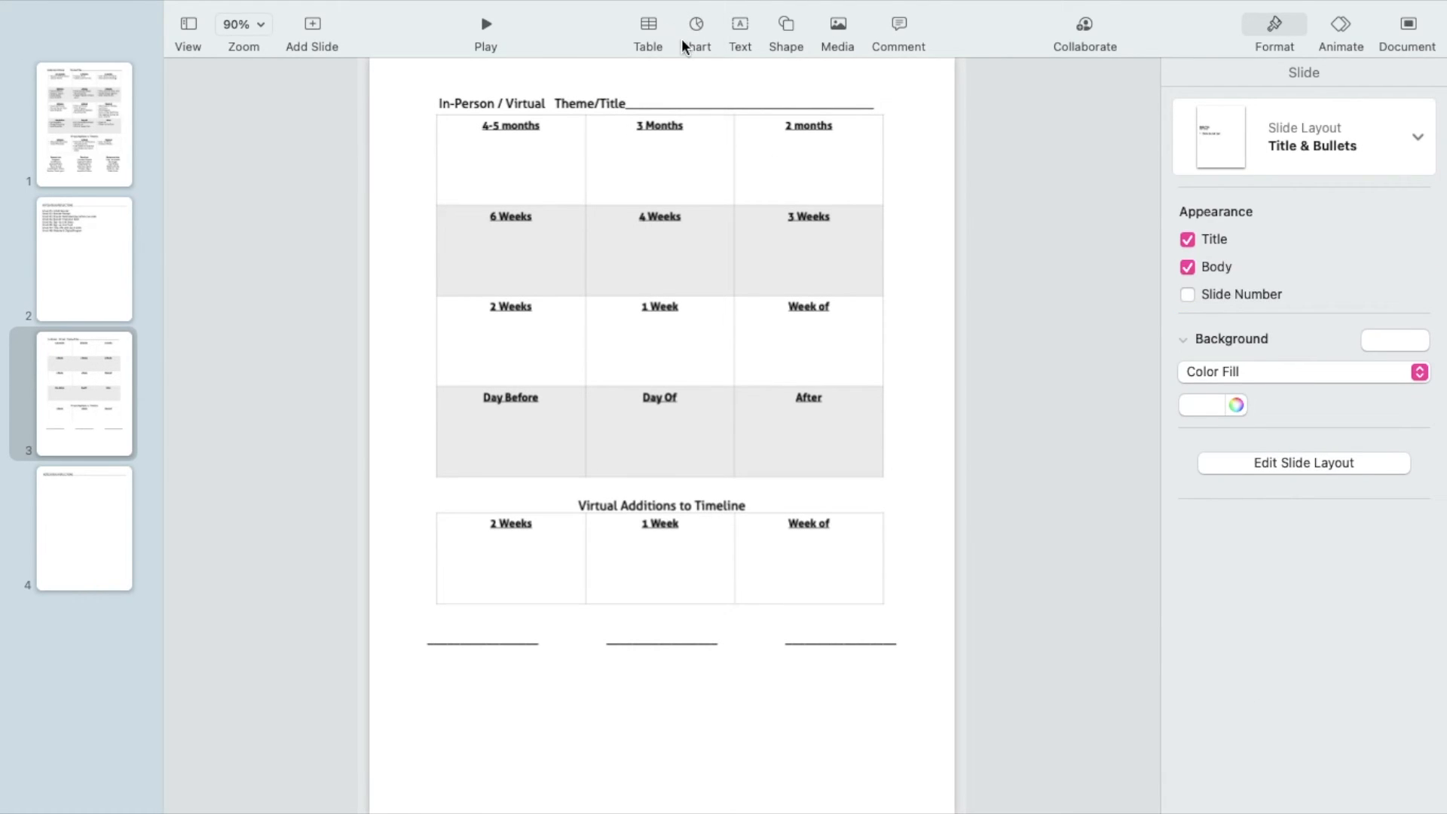
left_click(648, 24)
left_click_drag(604, 104, 575, 368)
key("Delete")
- Add a text box reading "This is my title" on the first blank line below the Virtual Additions table
left_click(735, 25)
left_click_drag(662, 437, 441, 635)
double_click(441, 635)
type("This")
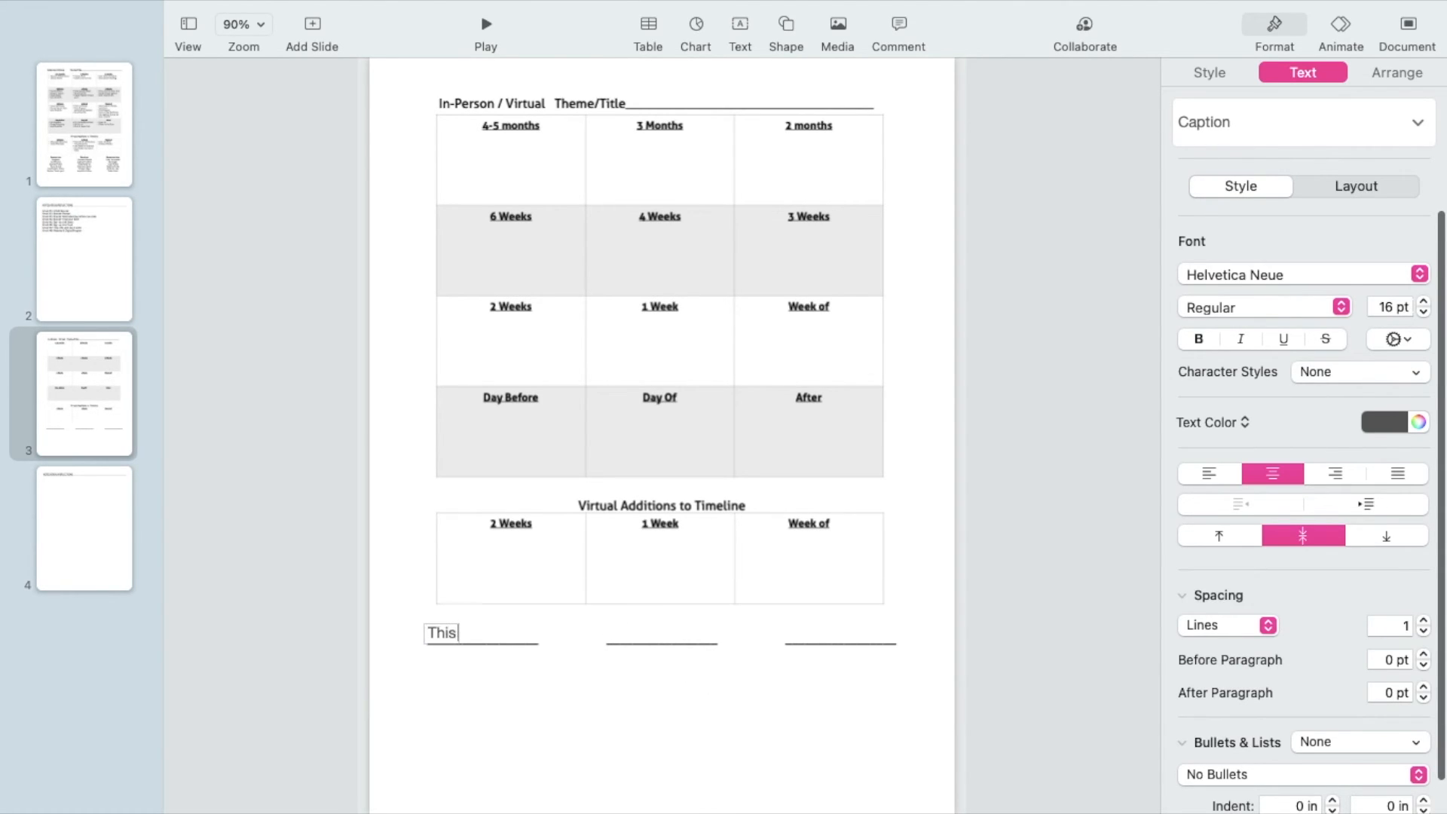
type(" is my title")
left_click(263, 603)
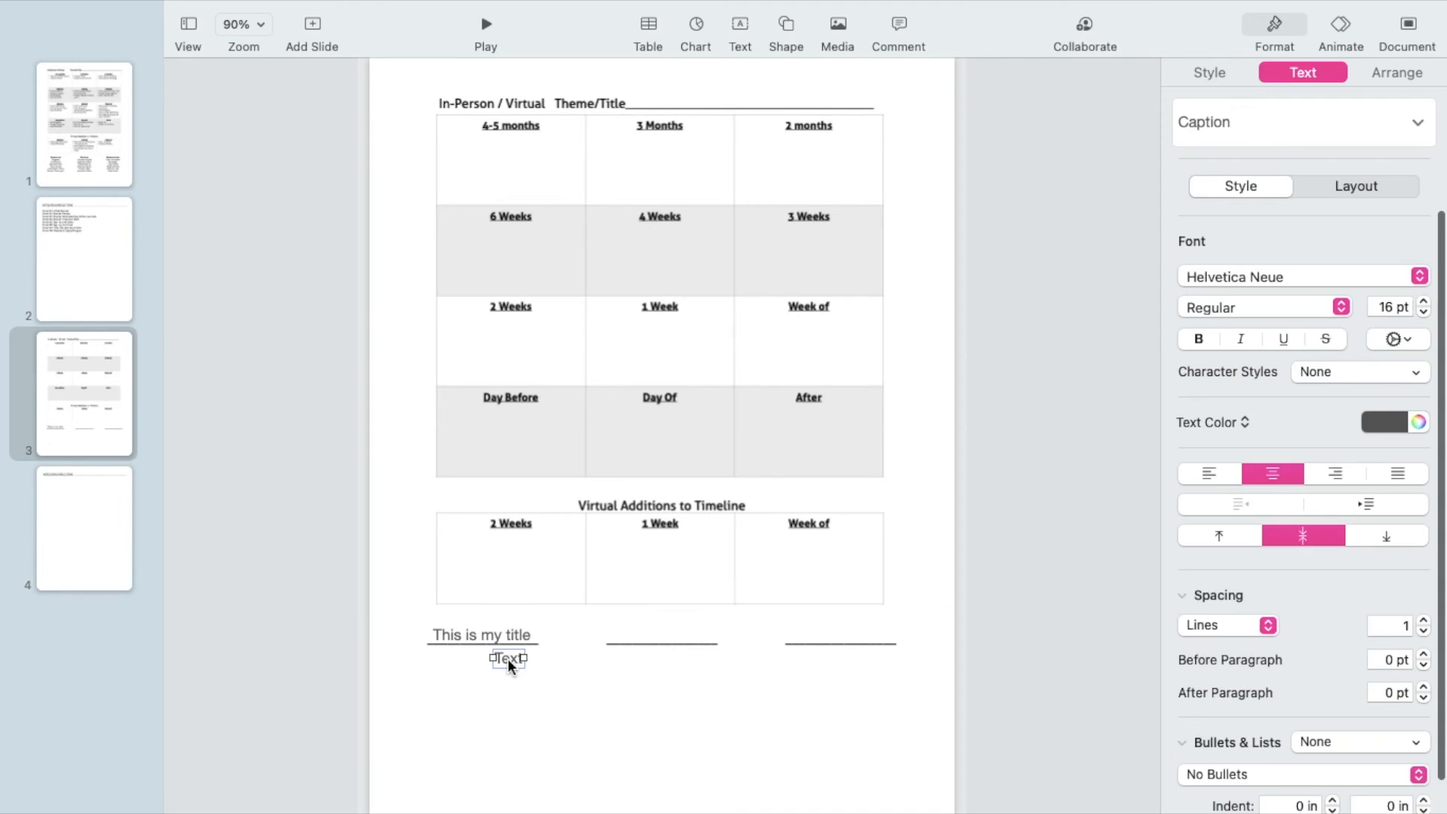
- Fill a second text box with the lines "This is my list", "list" and "list", and place it below the title line
double_click(507, 663)
type("This is my")
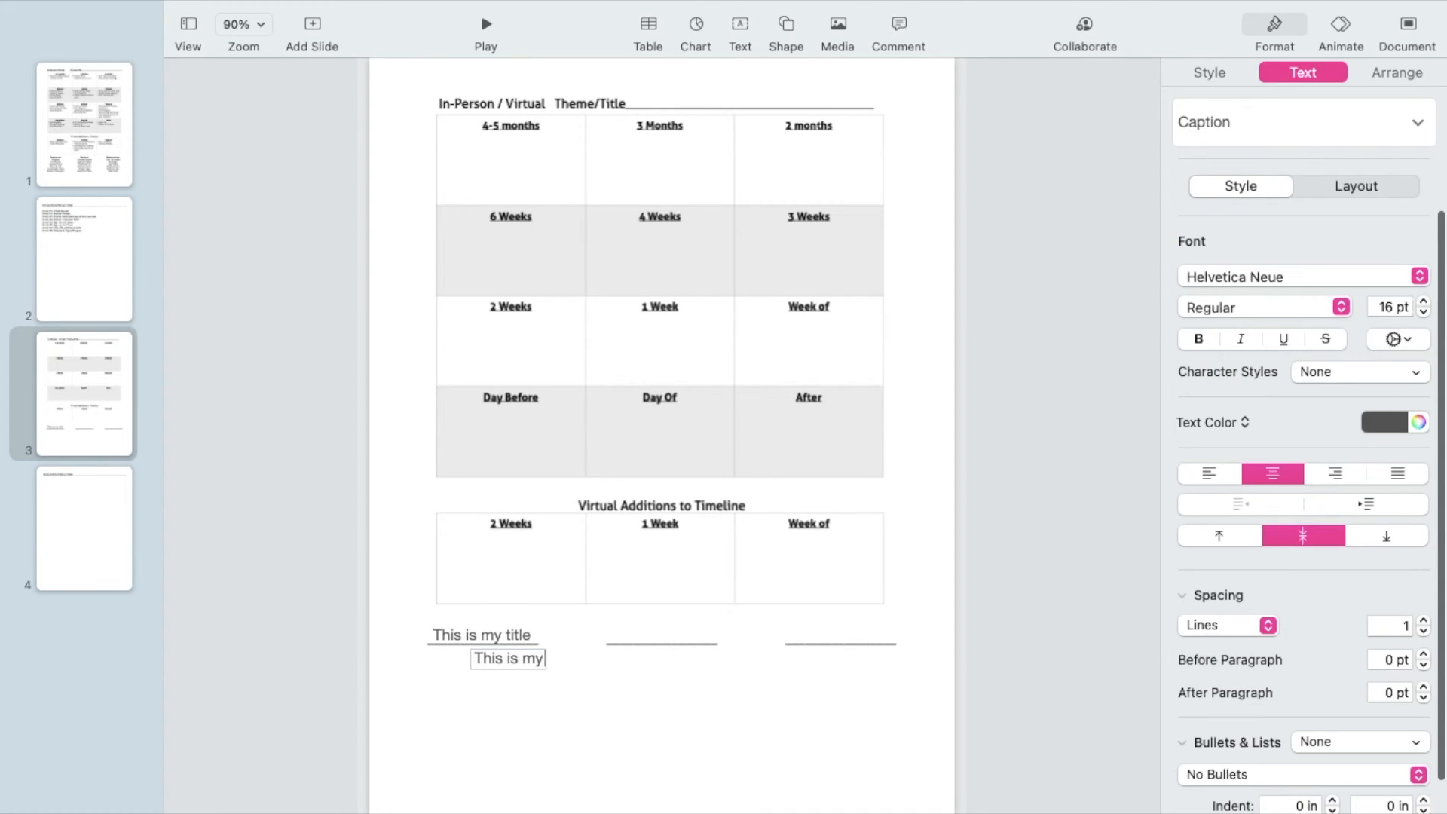
type(" list")
key("Return")
type("list")
key("Return")
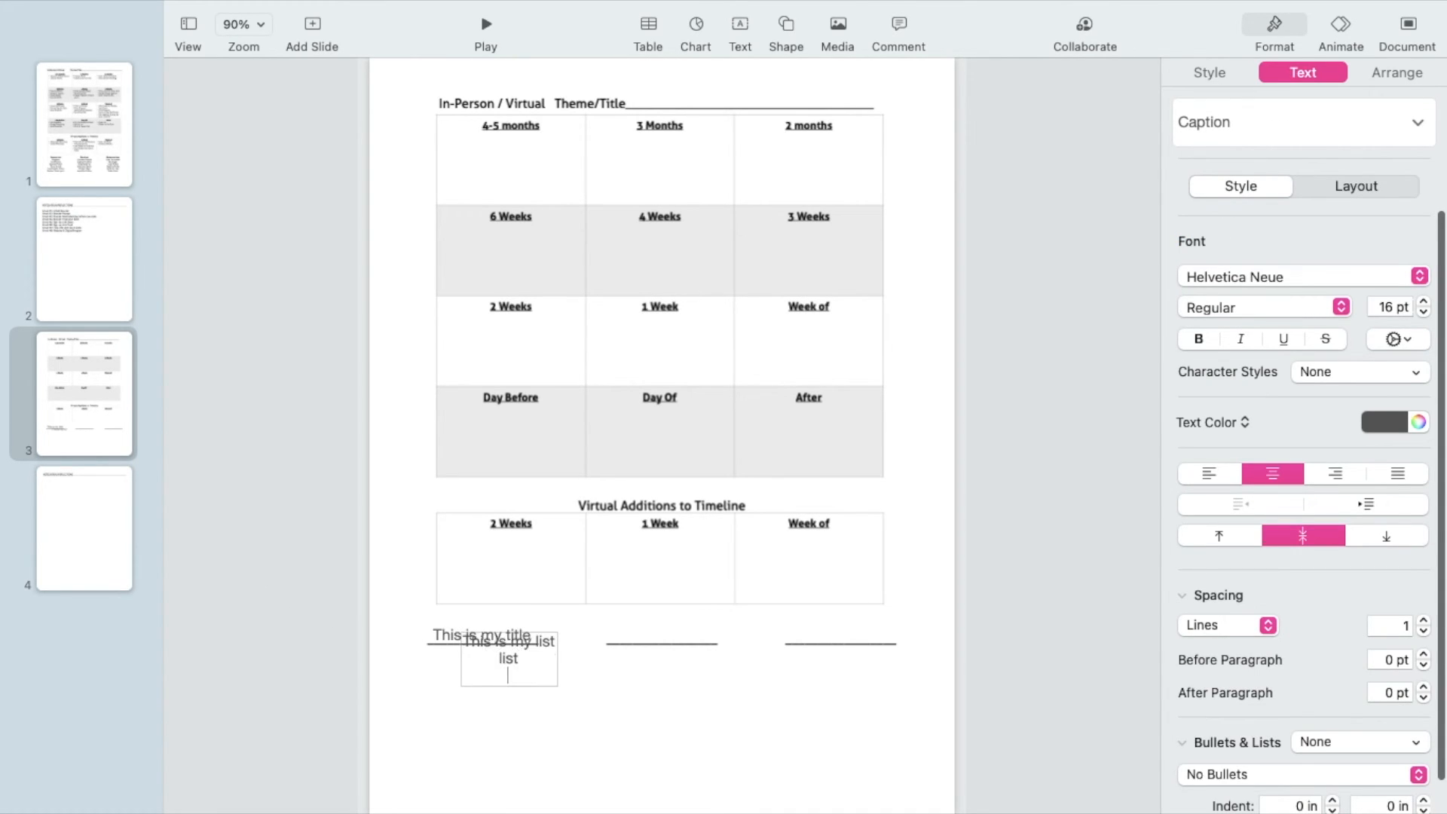
type("list")
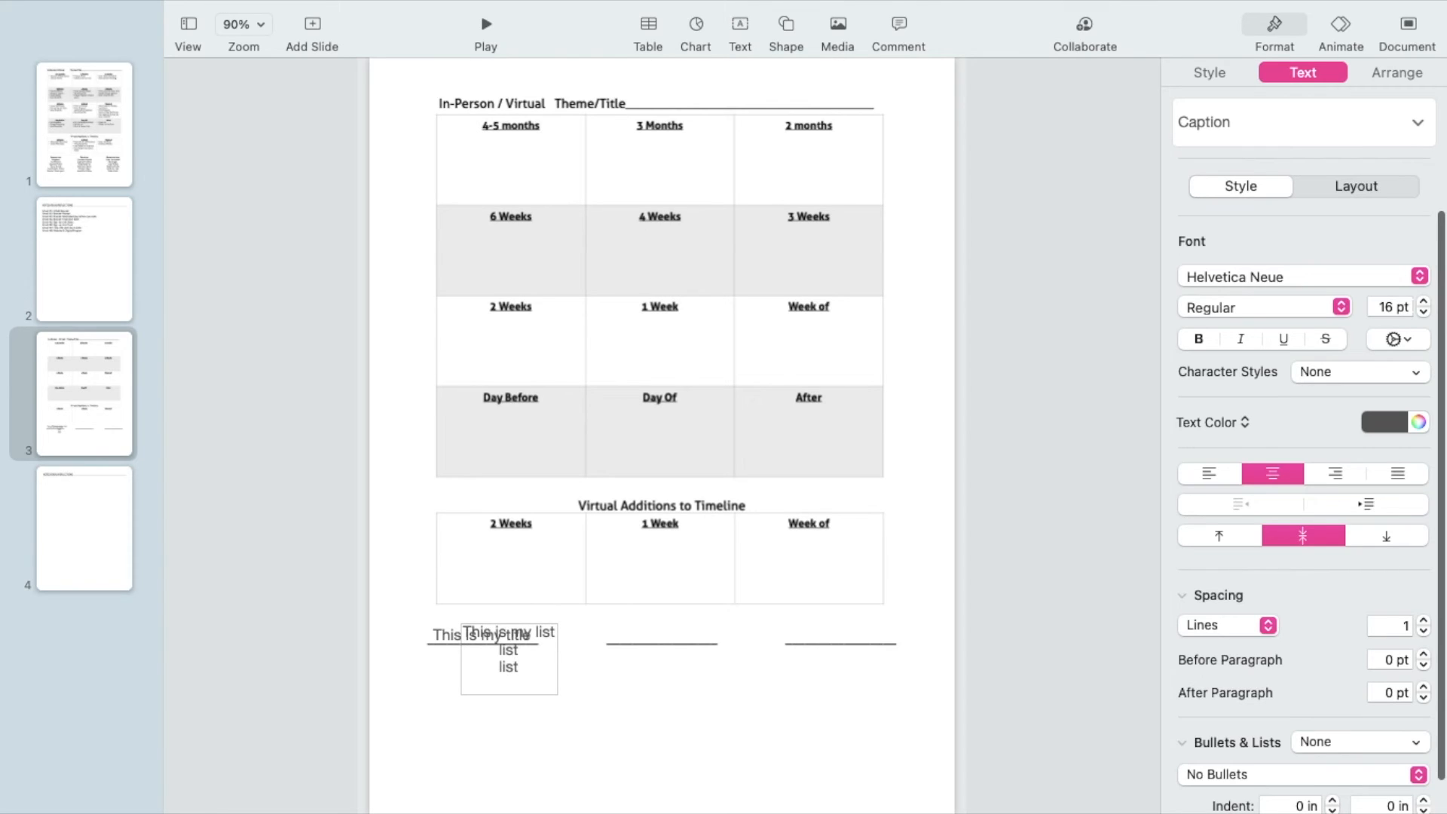
left_click(354, 681)
left_click_drag(483, 716, 483, 716)
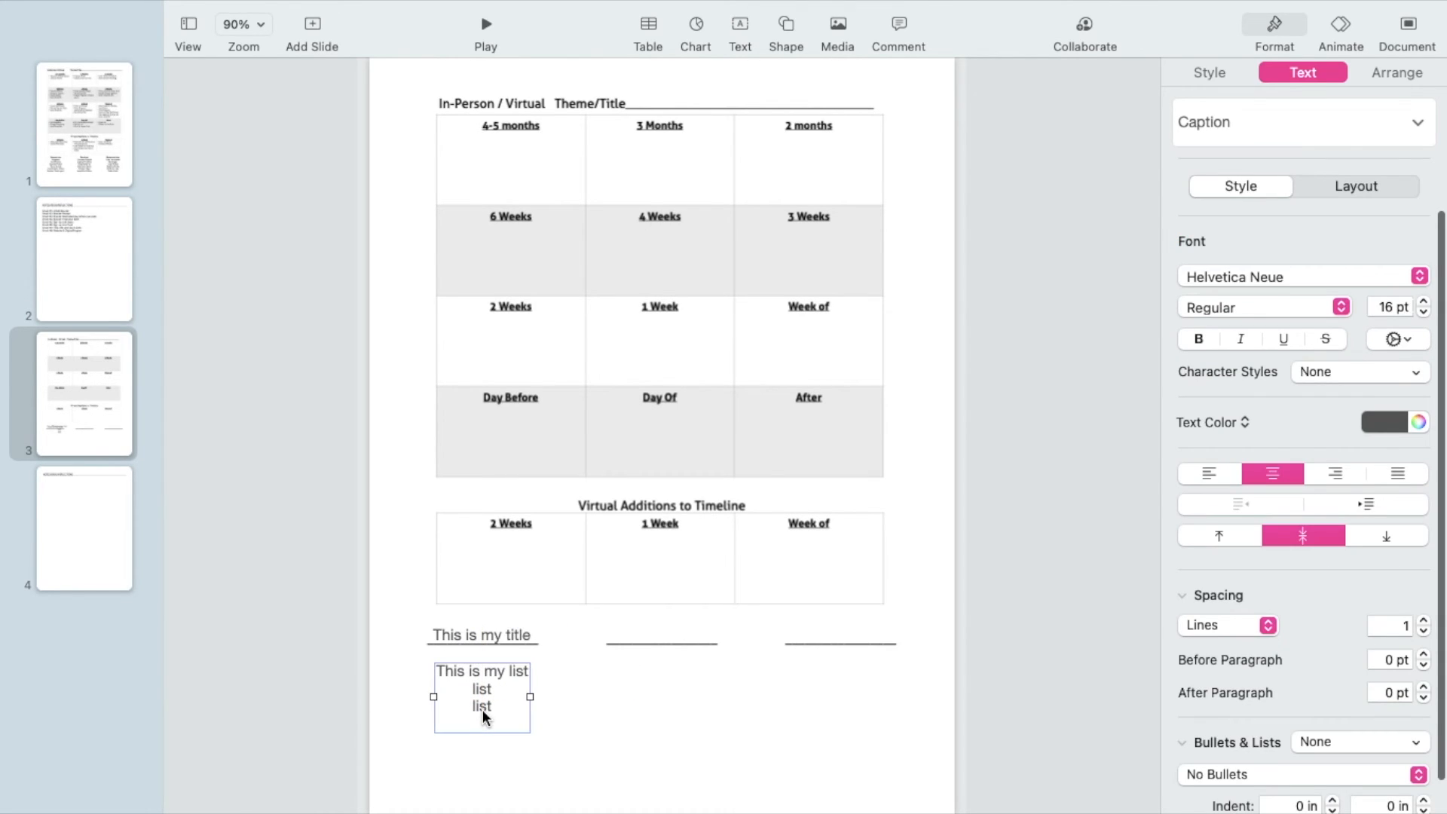
left_click(280, 586)
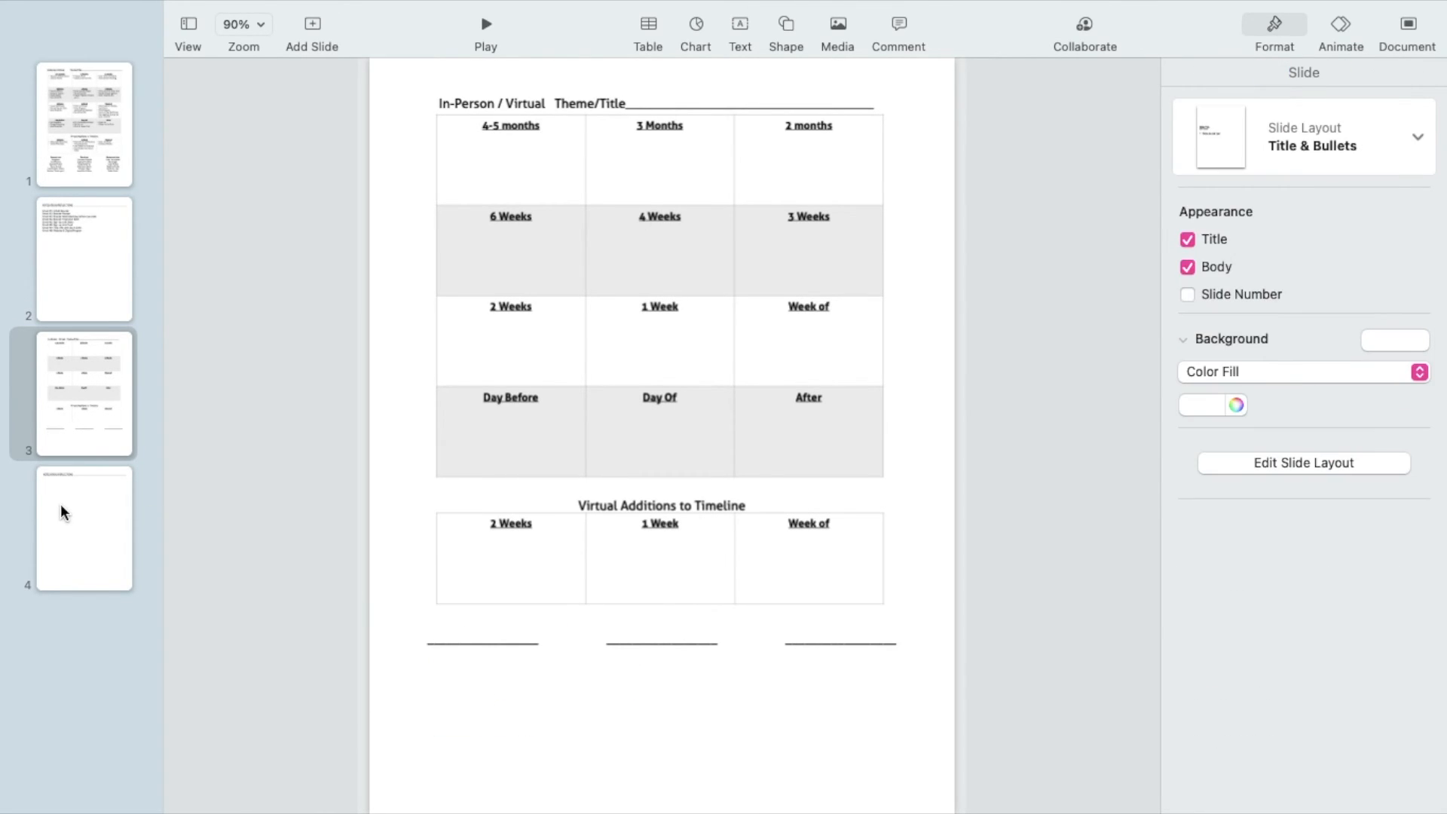
- Try placing a text box under the NOTES/IDEAS/REFLECTIONS heading on the blank notes page
left_click(61, 507)
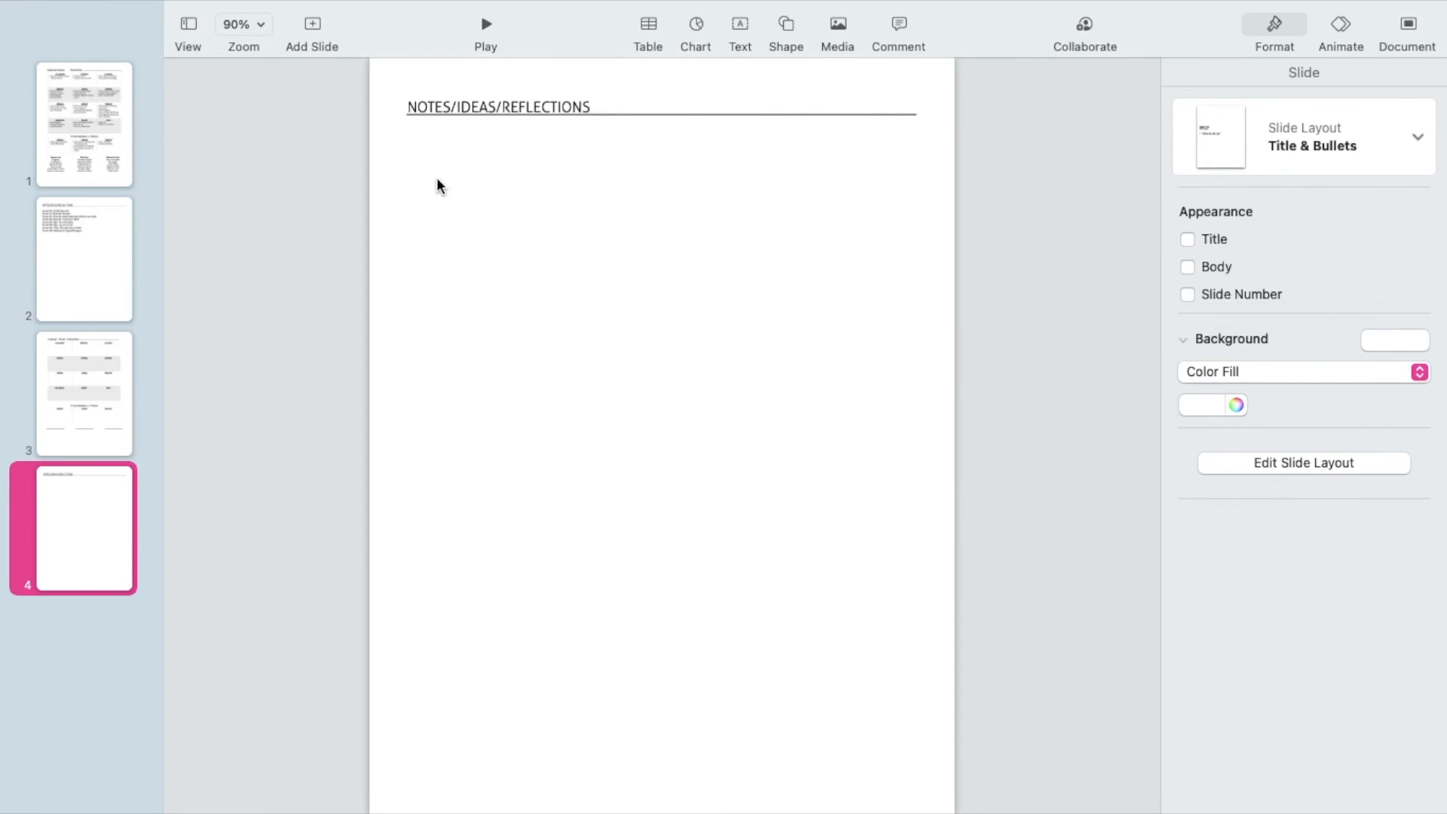
left_click(738, 30)
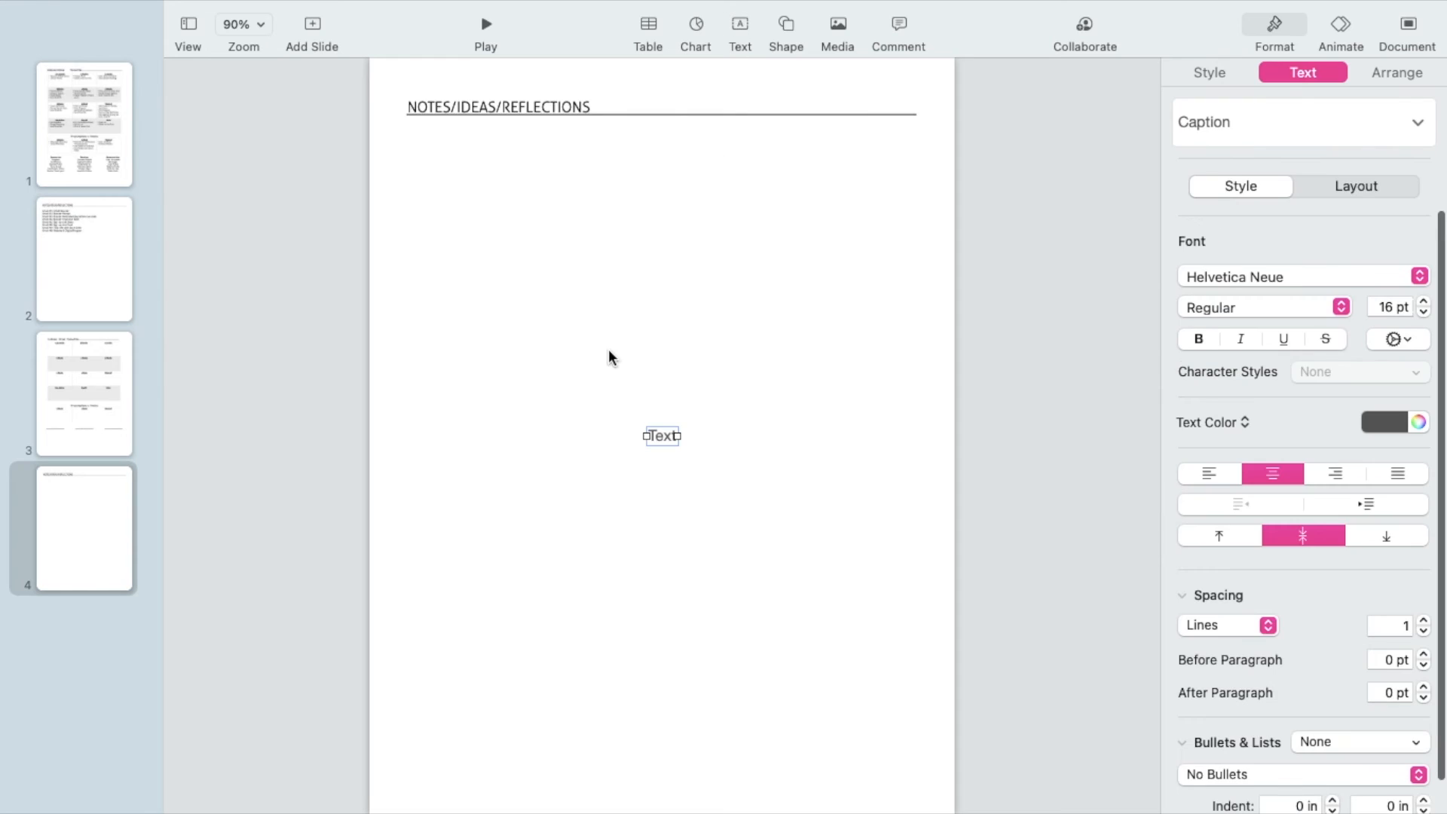
left_click_drag(662, 433, 427, 161)
key("Delete")
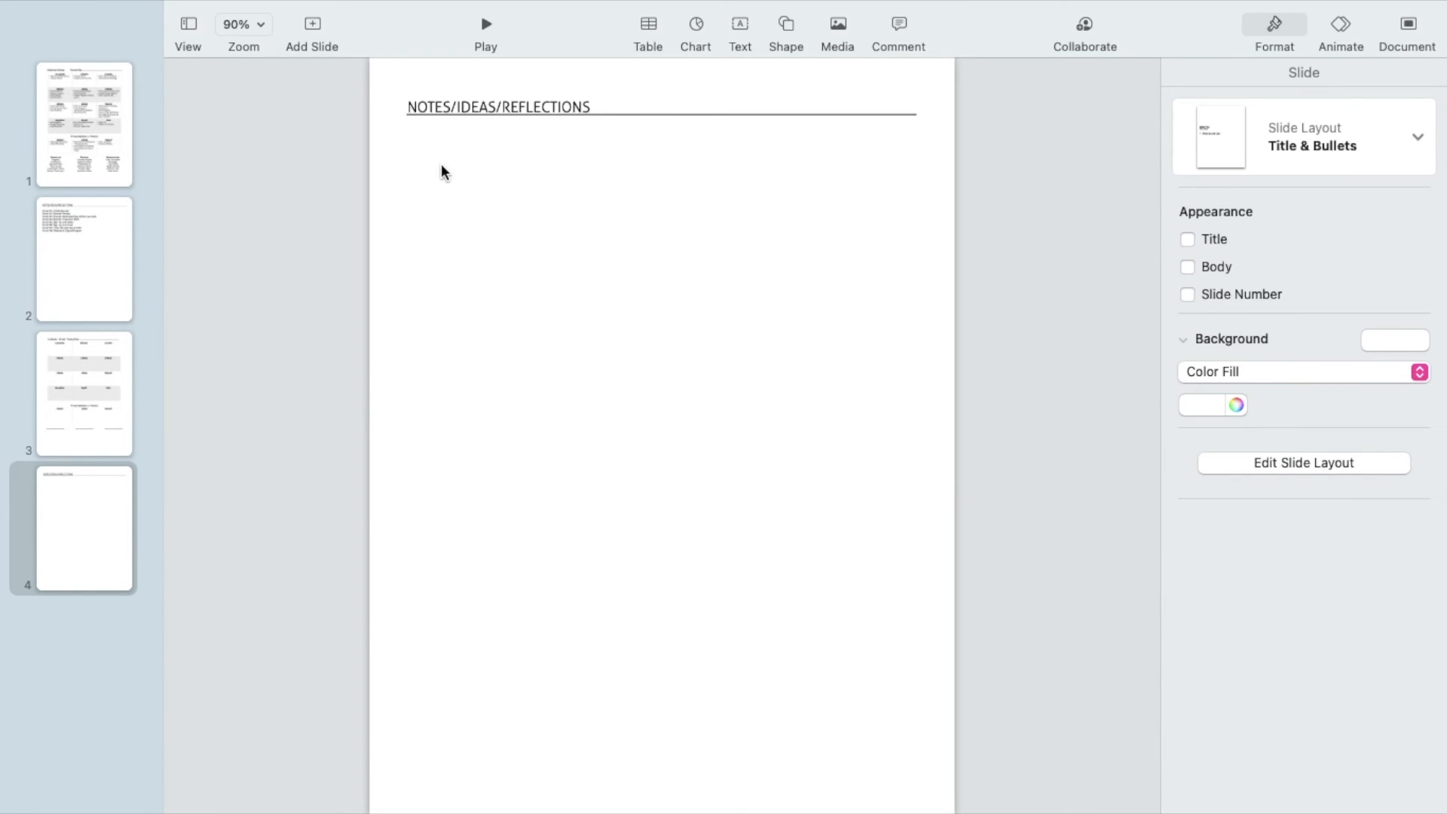
- Review the blank timeline page and the filled-in recital timeline page
left_click(645, 27)
left_click(269, 154)
left_click(101, 421)
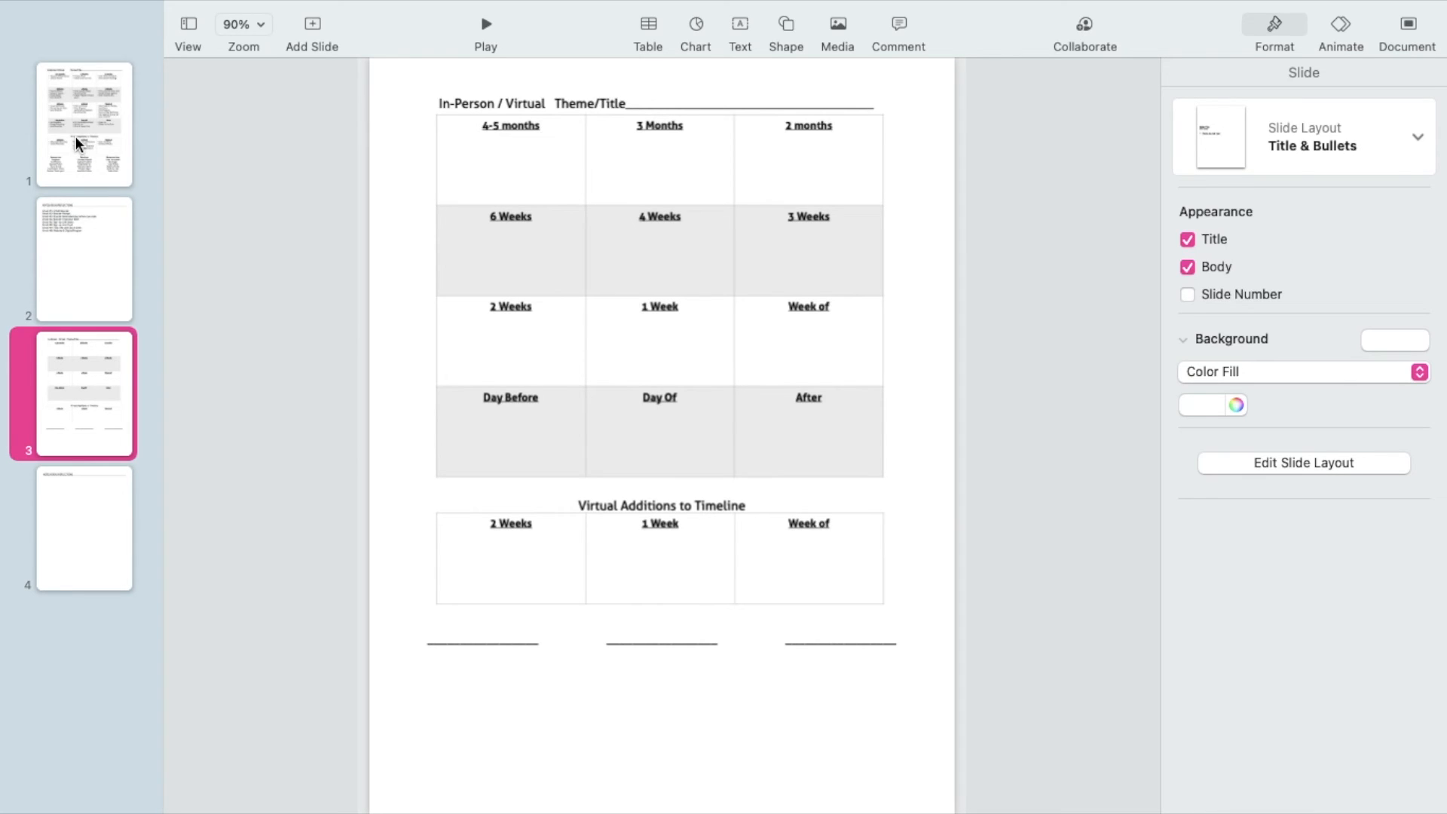
left_click(76, 146)
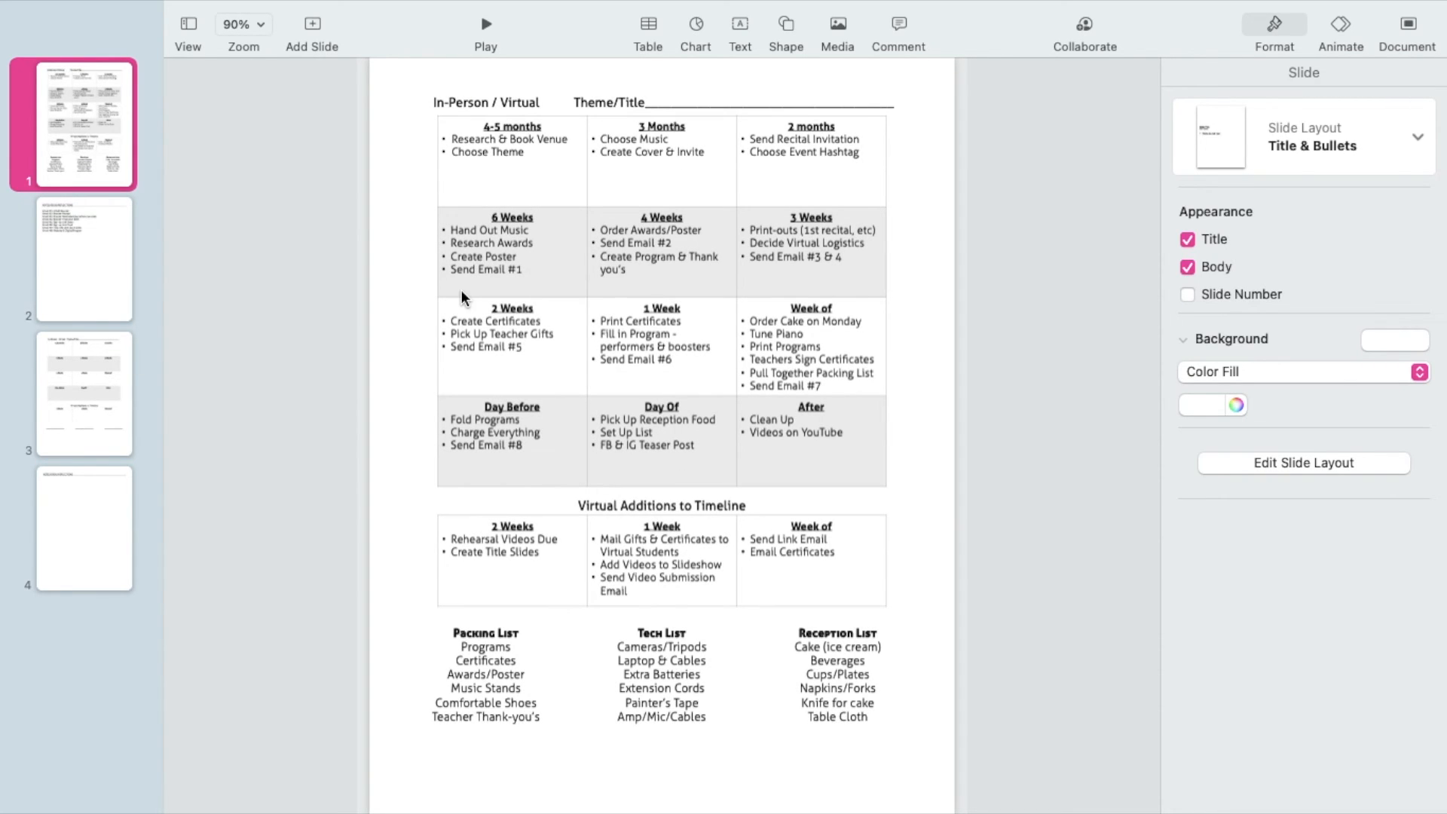